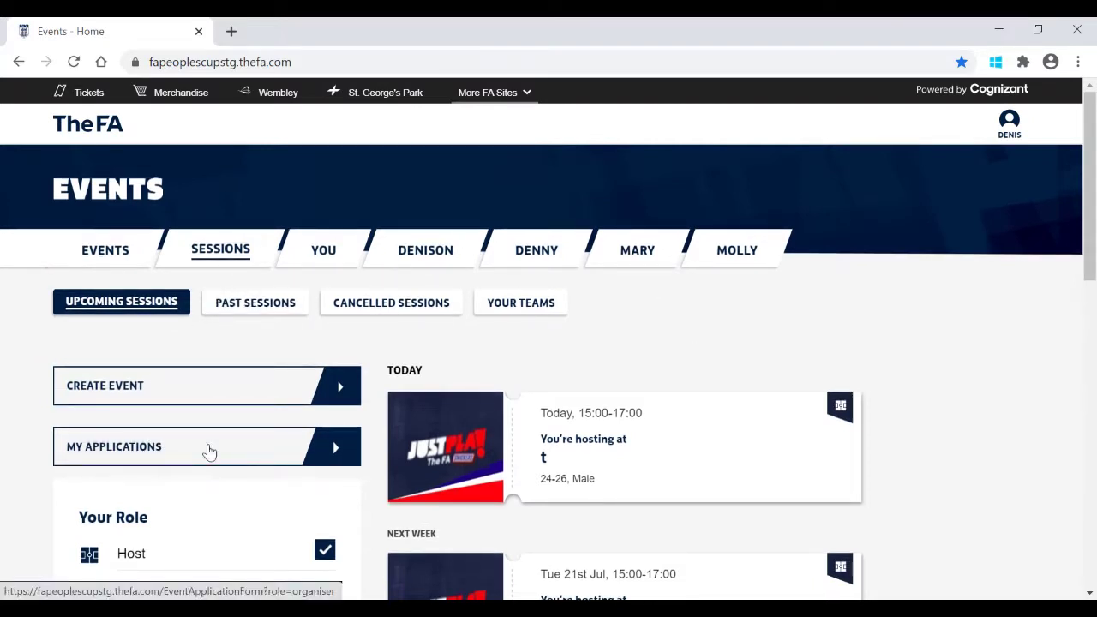
# List your approved applications and scroll through the Wildcats entries, starting with Wembley Leisure Centre.
pyautogui.click(211, 451)
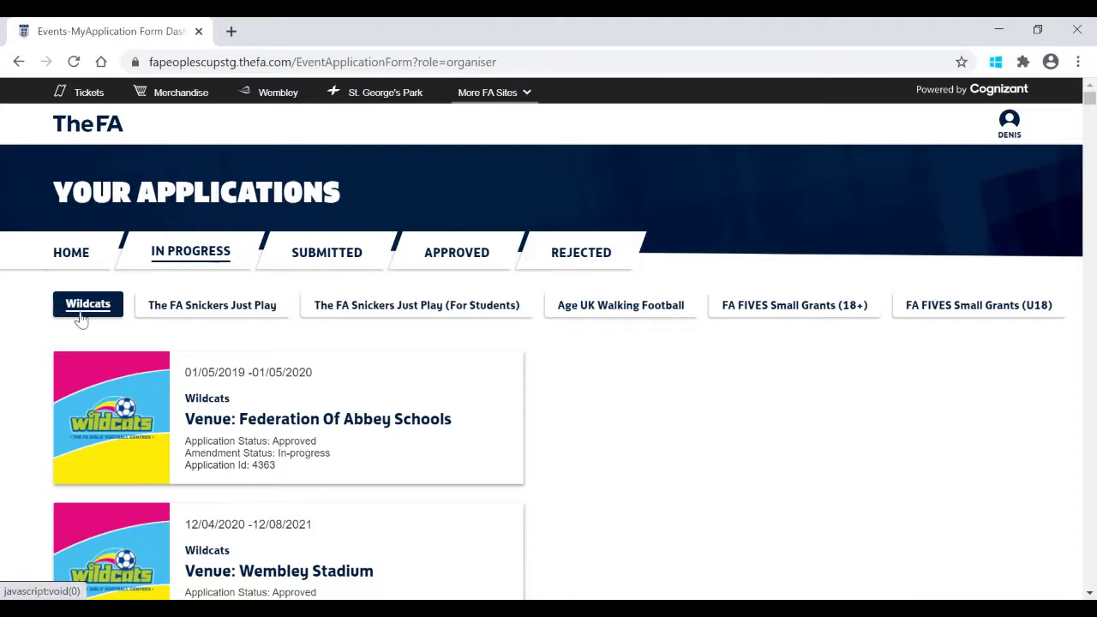
pyautogui.click(470, 260)
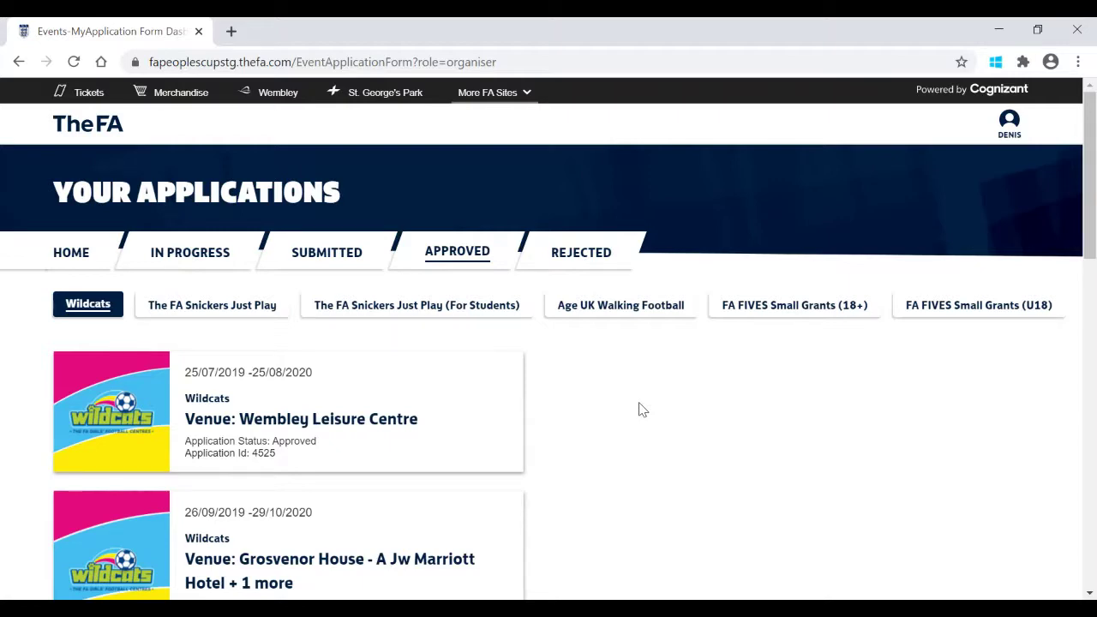
pyautogui.scroll(-1, 319, 506)
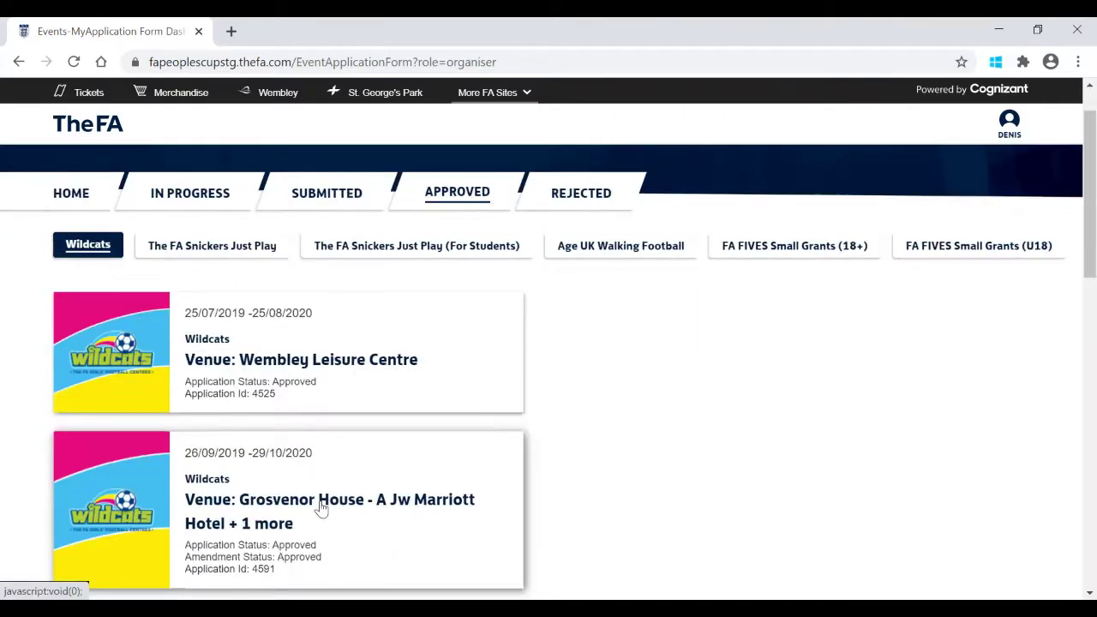
pyautogui.scroll(-2, 320, 508)
pyautogui.scroll(-5, 321, 508)
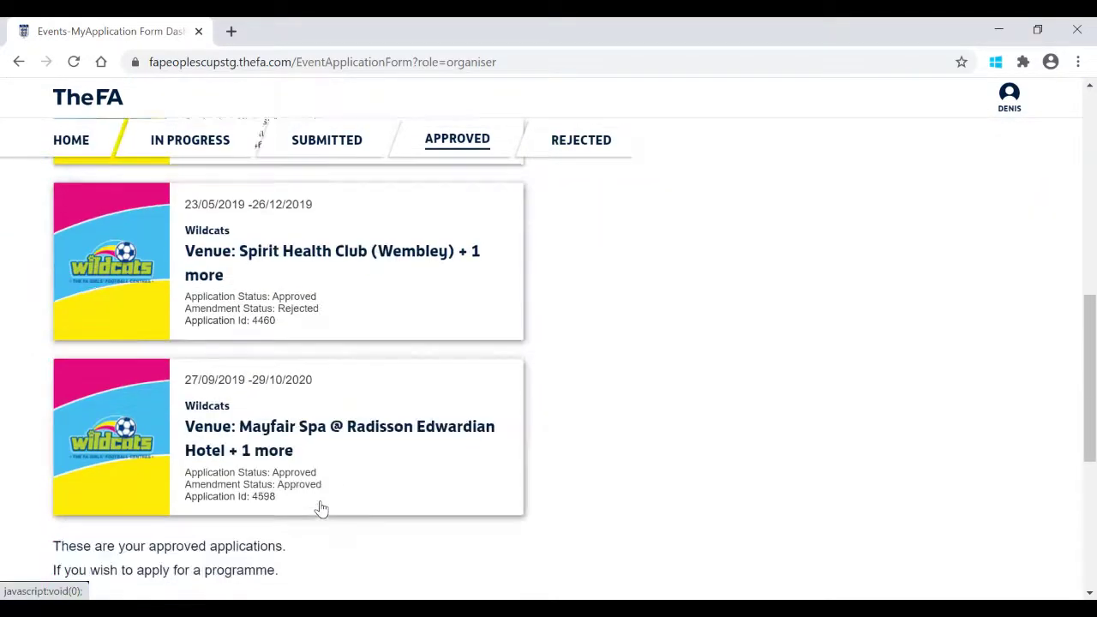
pyautogui.scroll(8, 320, 508)
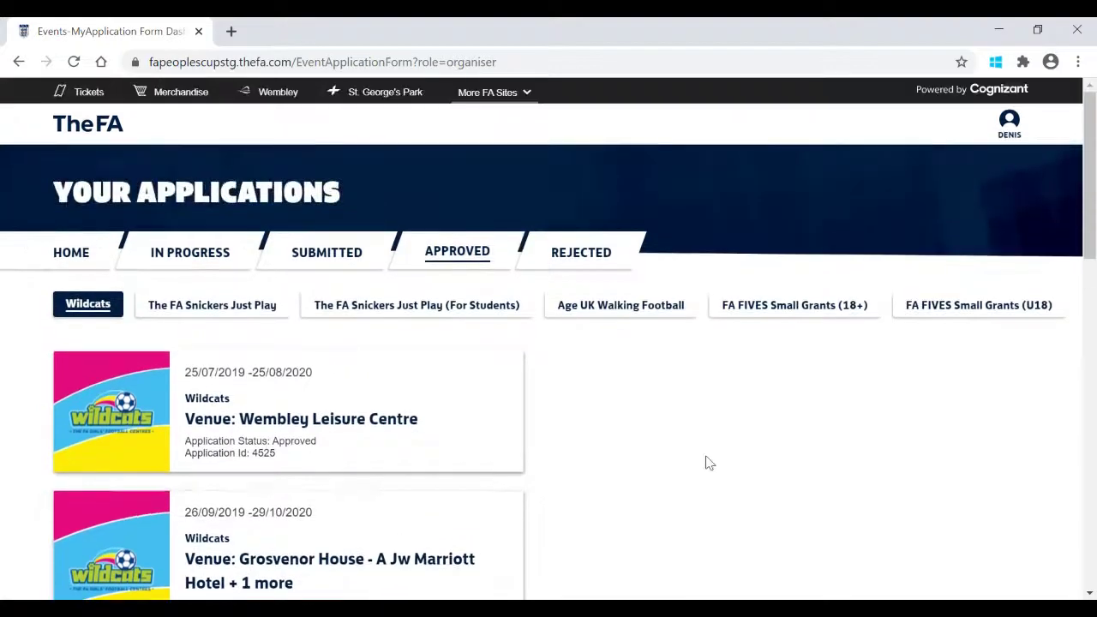
pyautogui.scroll(-2, 598, 459)
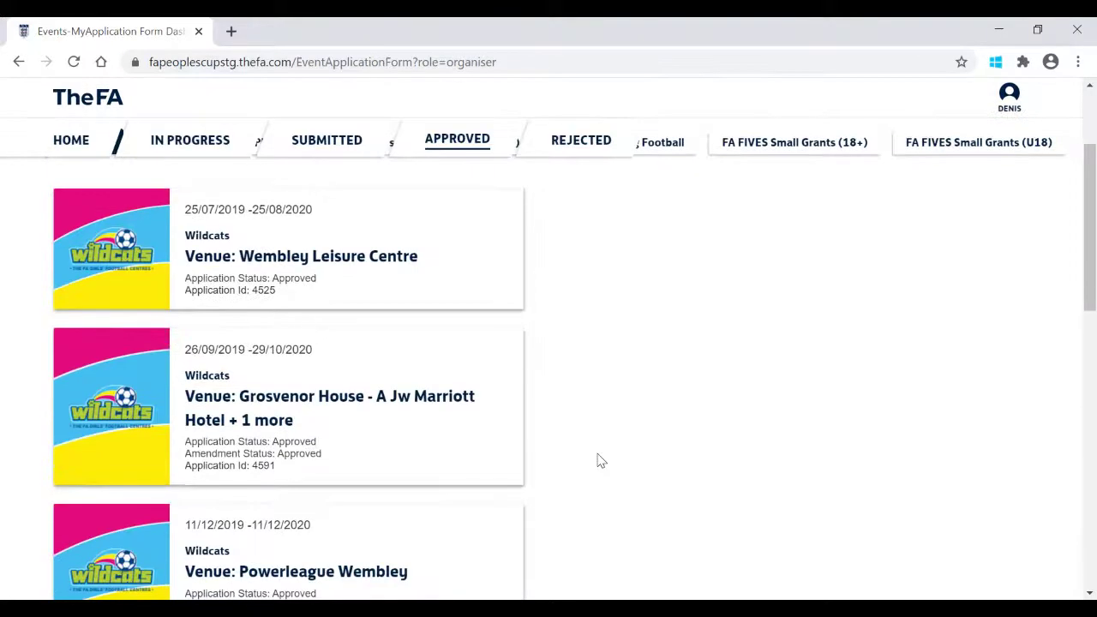
pyautogui.scroll(-3, 598, 460)
pyautogui.scroll(1, 598, 459)
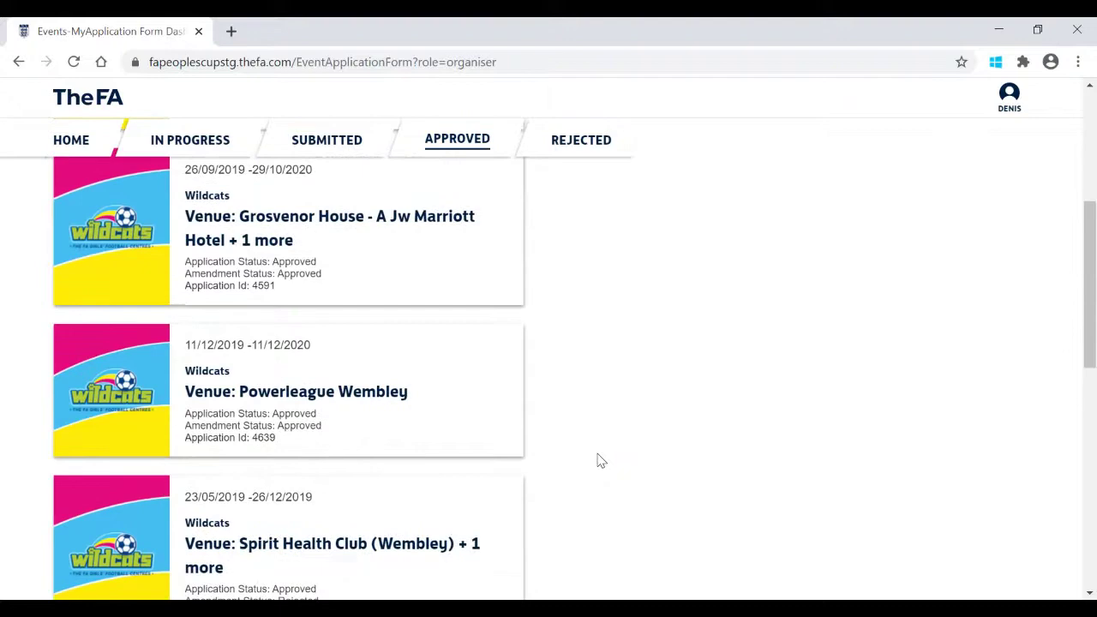
pyautogui.scroll(2, 598, 459)
pyautogui.scroll(3, 598, 460)
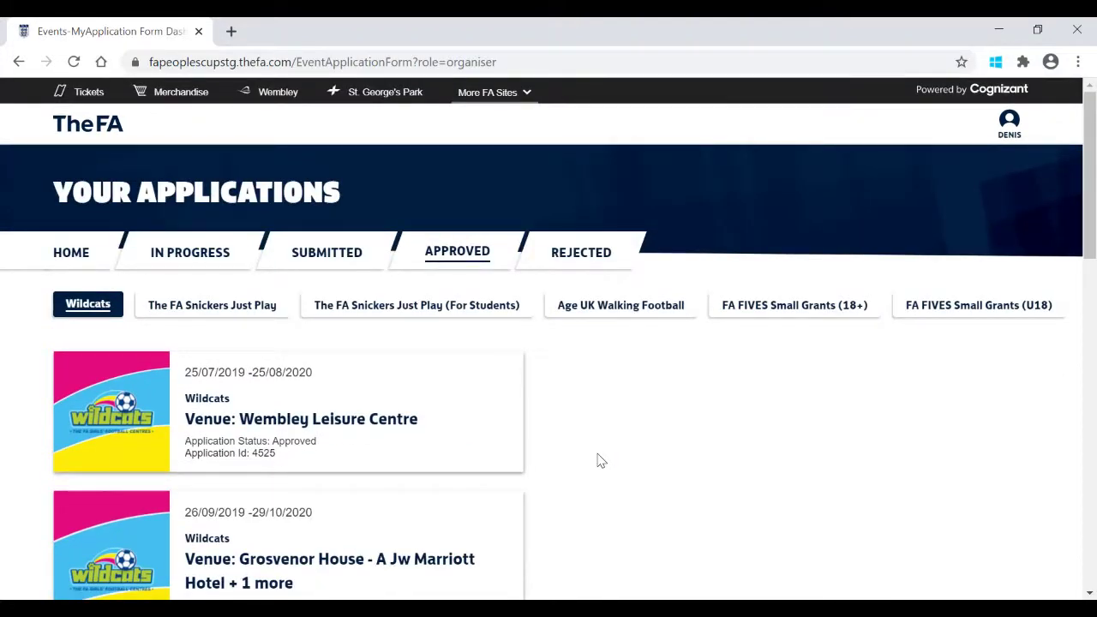
# Open the Wembley Leisure Centre application and find its 25/07/2019–25/08/2020 dates and session days.
pyautogui.click(448, 418)
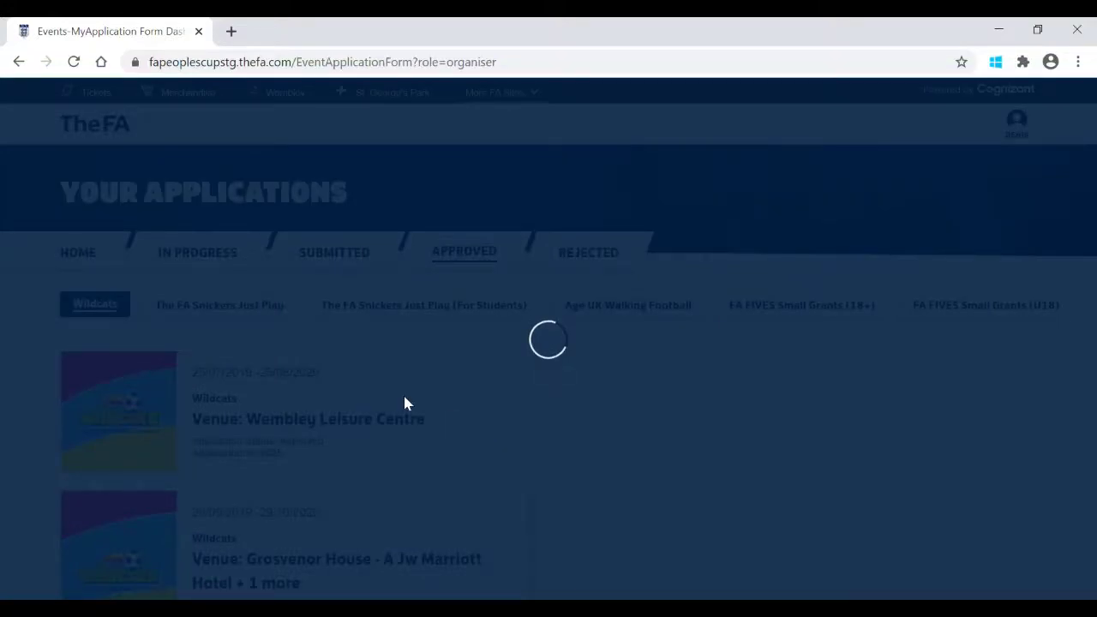
pyautogui.scroll(-1, 888, 429)
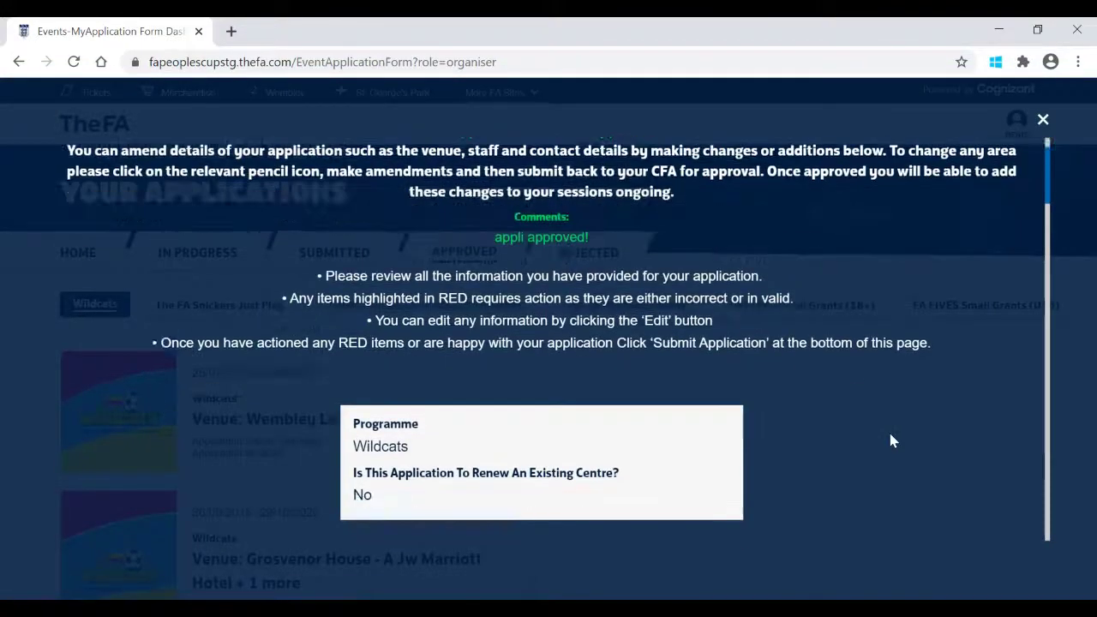
pyautogui.scroll(1, 420, 330)
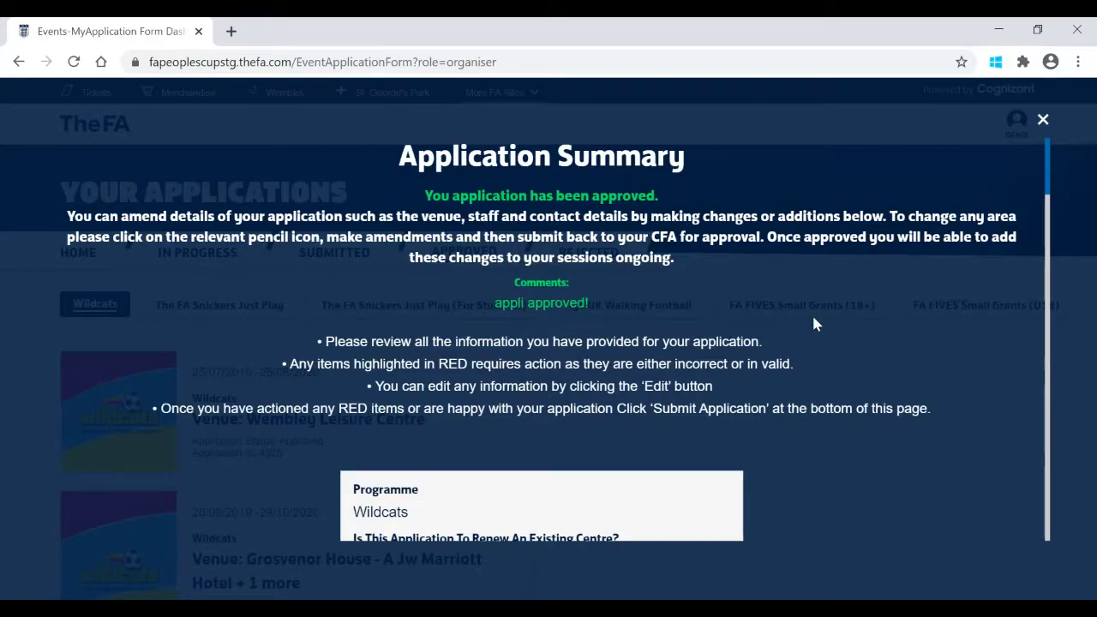
pyautogui.scroll(-3, 815, 324)
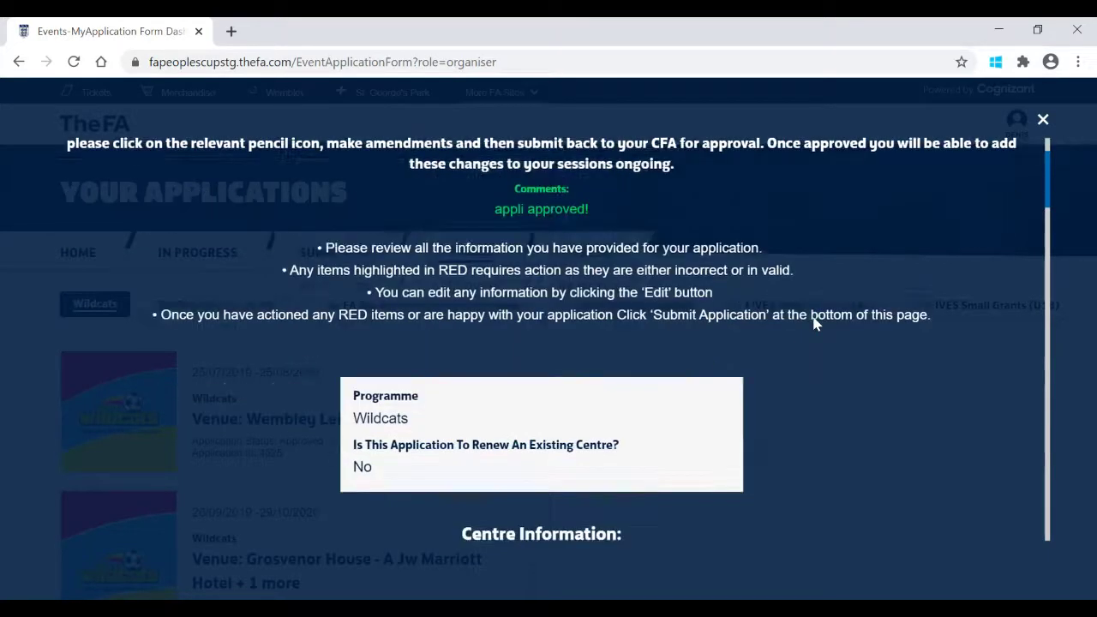
pyautogui.scroll(-3, 815, 324)
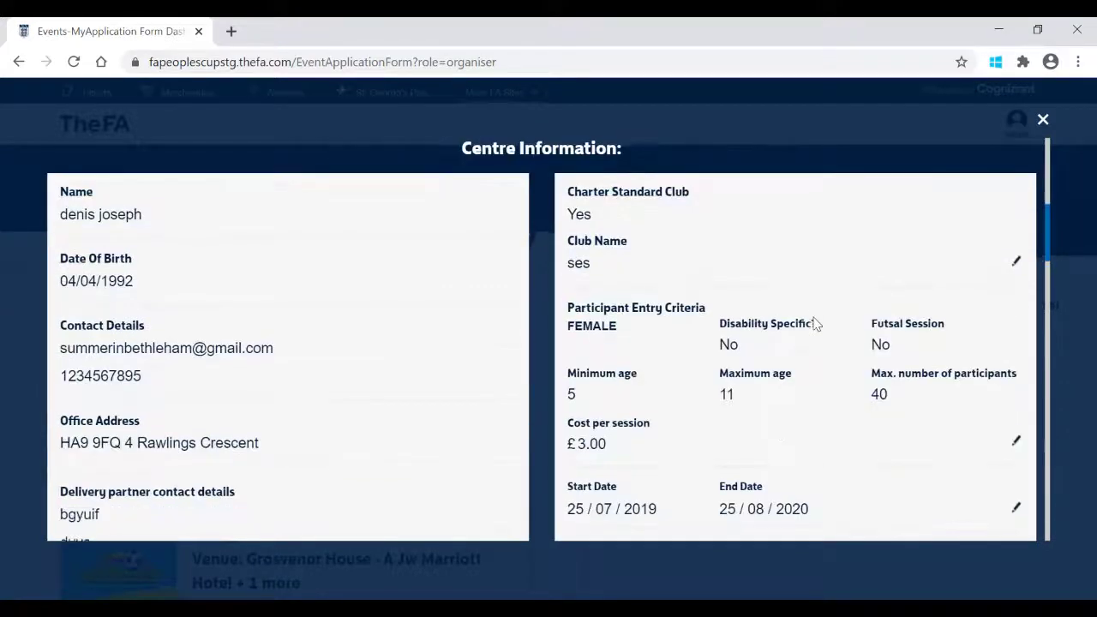
pyautogui.scroll(-3, 815, 324)
pyautogui.scroll(-7, 815, 324)
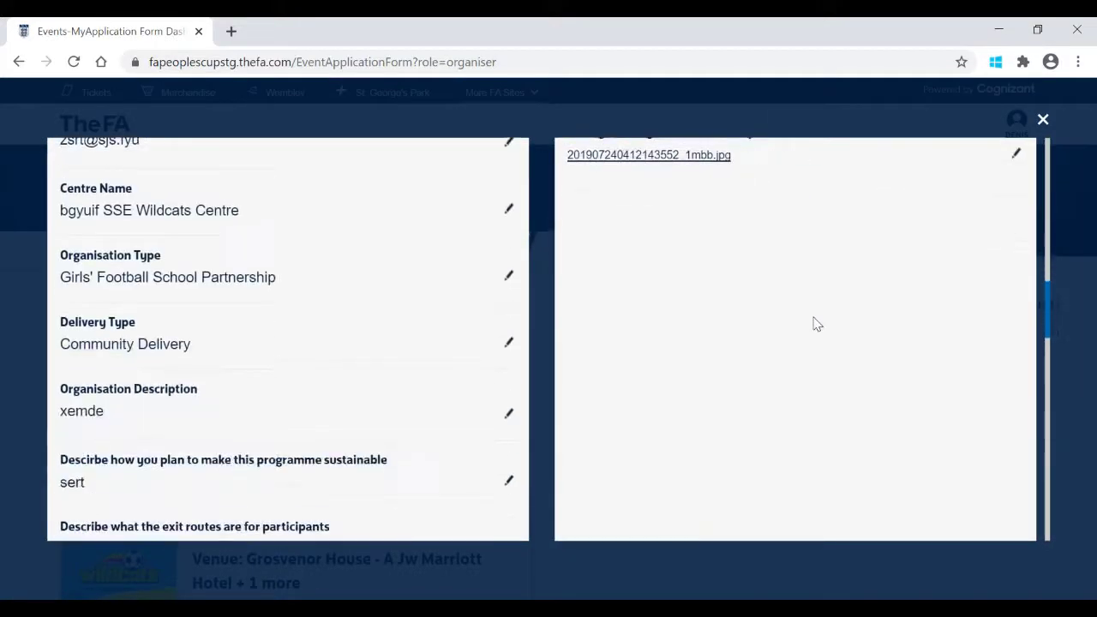
pyautogui.scroll(-9, 815, 324)
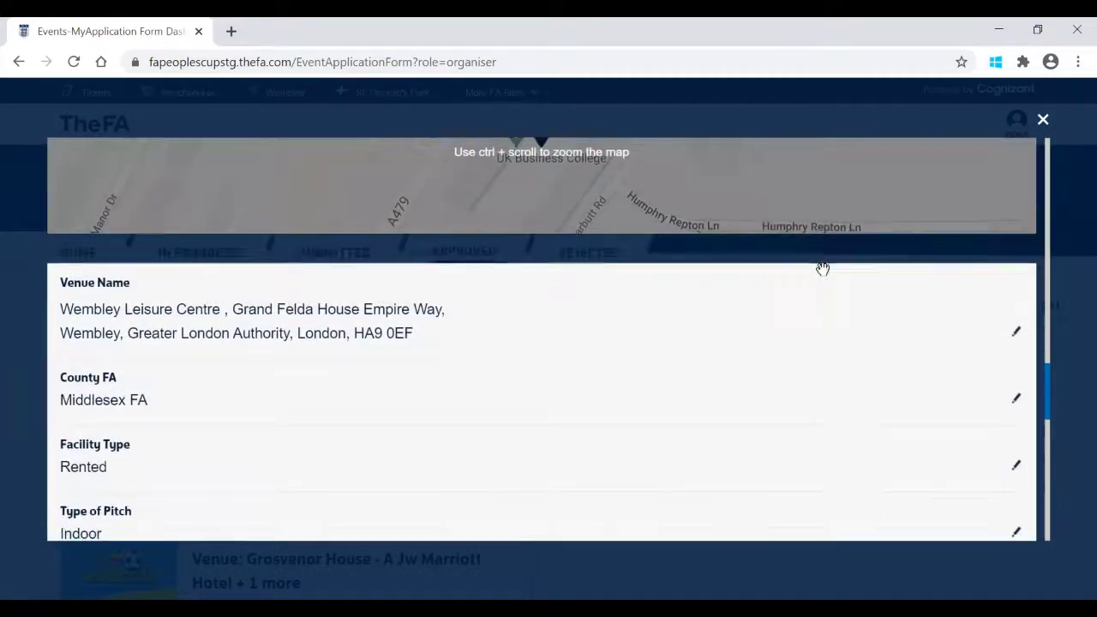
pyautogui.scroll(-5, 825, 276)
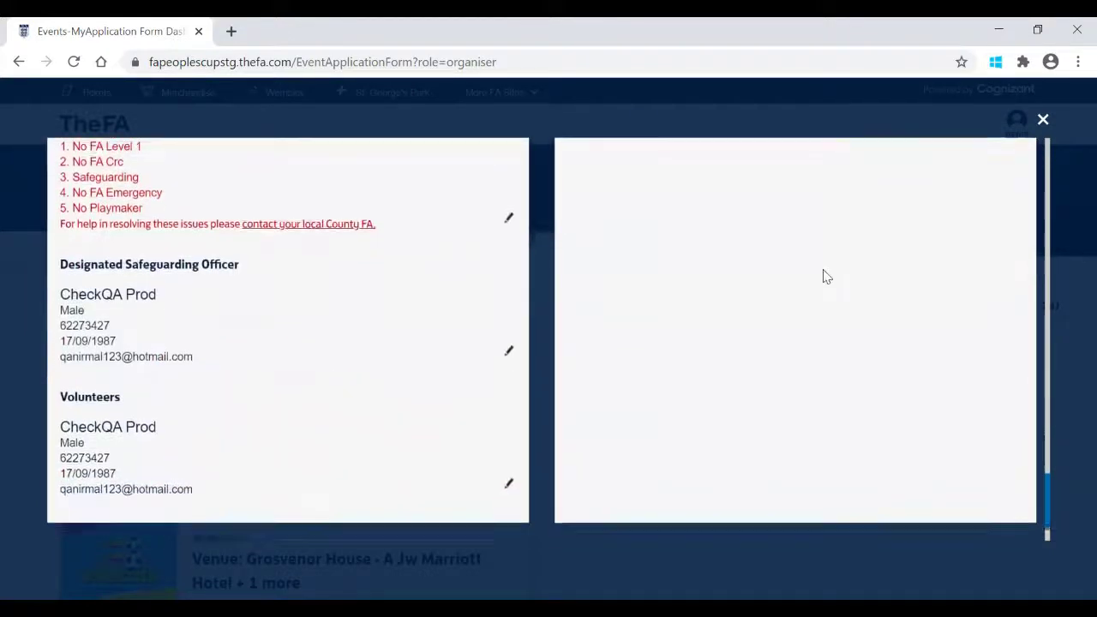
pyautogui.scroll(6, 825, 276)
pyautogui.scroll(12, 826, 276)
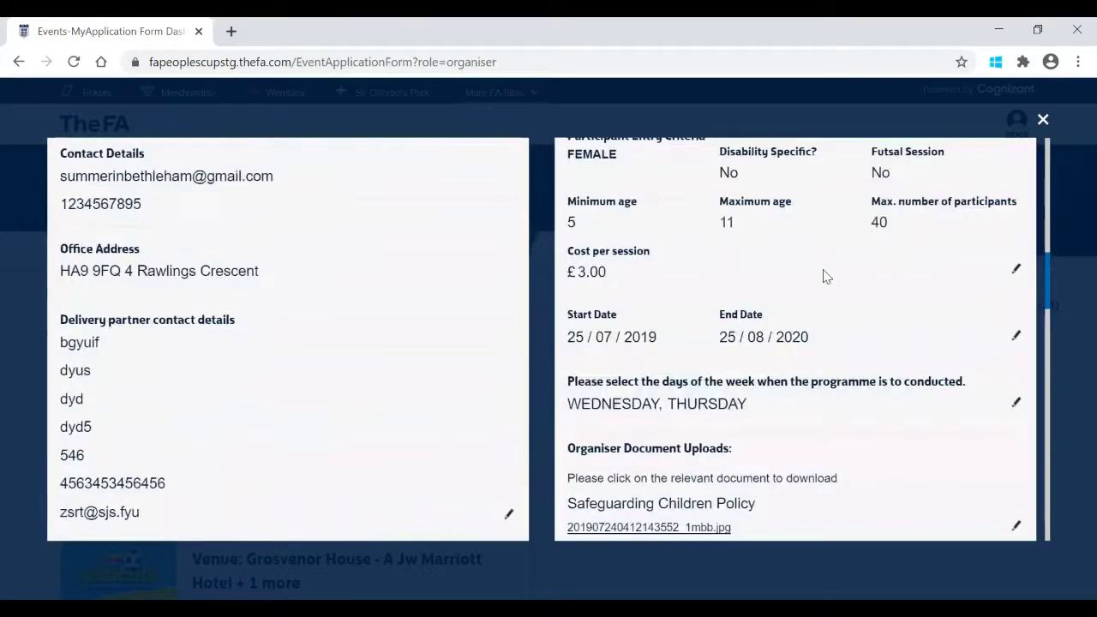
pyautogui.scroll(-2, 798, 377)
pyautogui.scroll(-5, 798, 377)
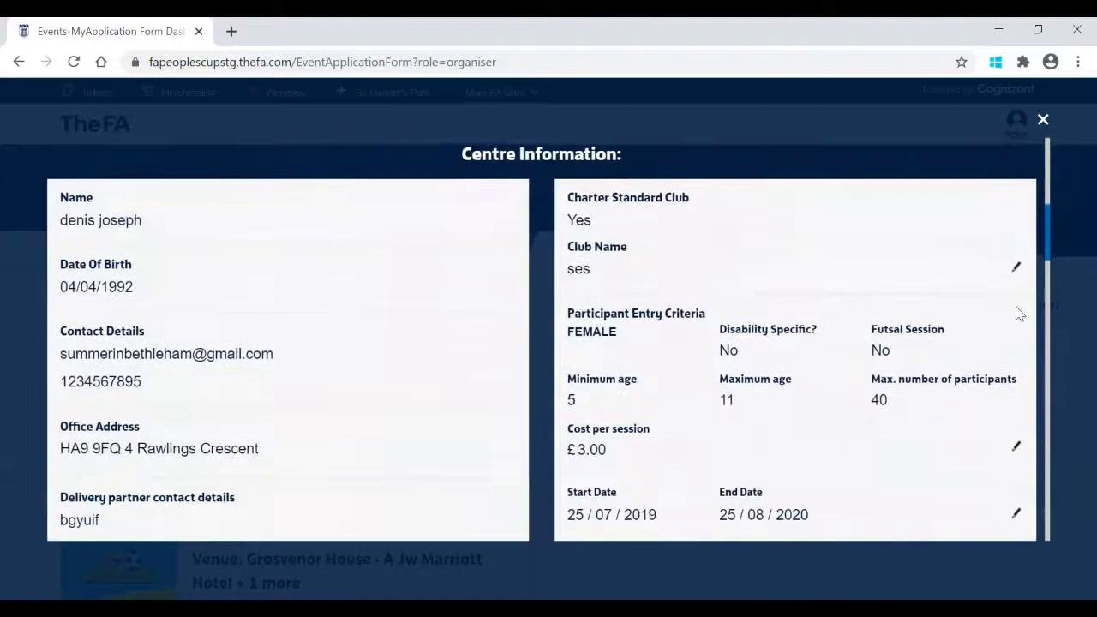
pyautogui.scroll(-3, 591, 404)
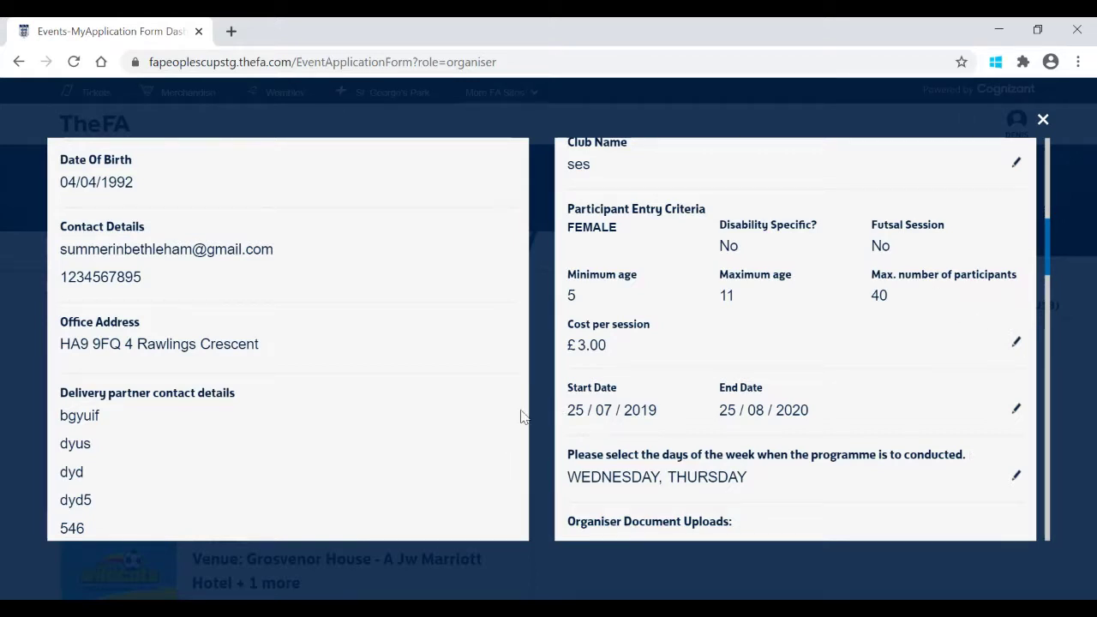
pyautogui.scroll(-4, 521, 416)
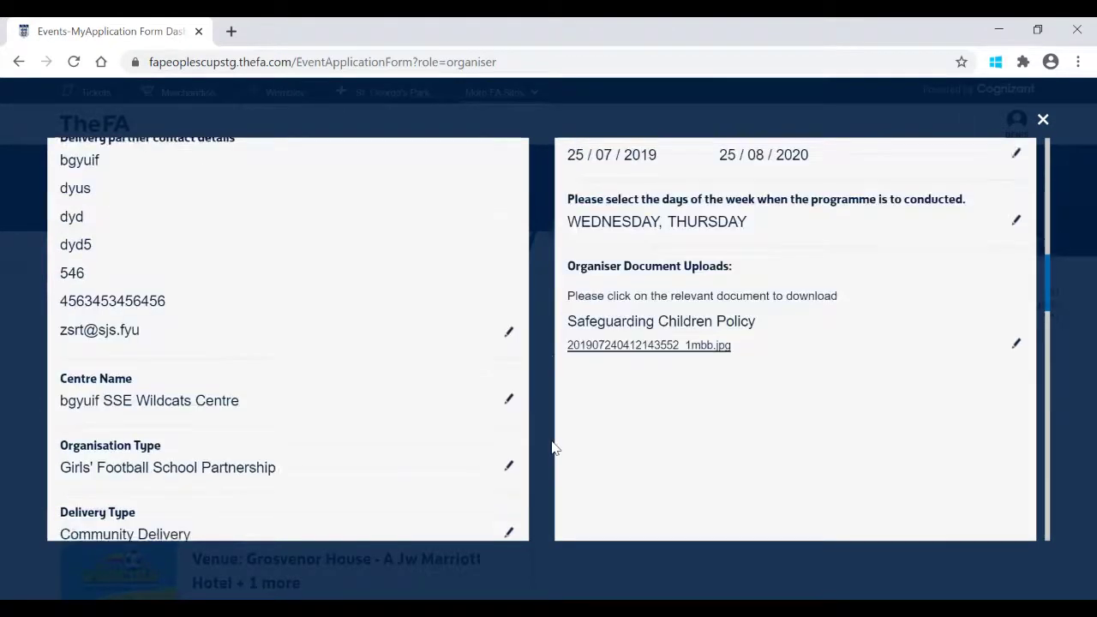
pyautogui.scroll(2, 903, 288)
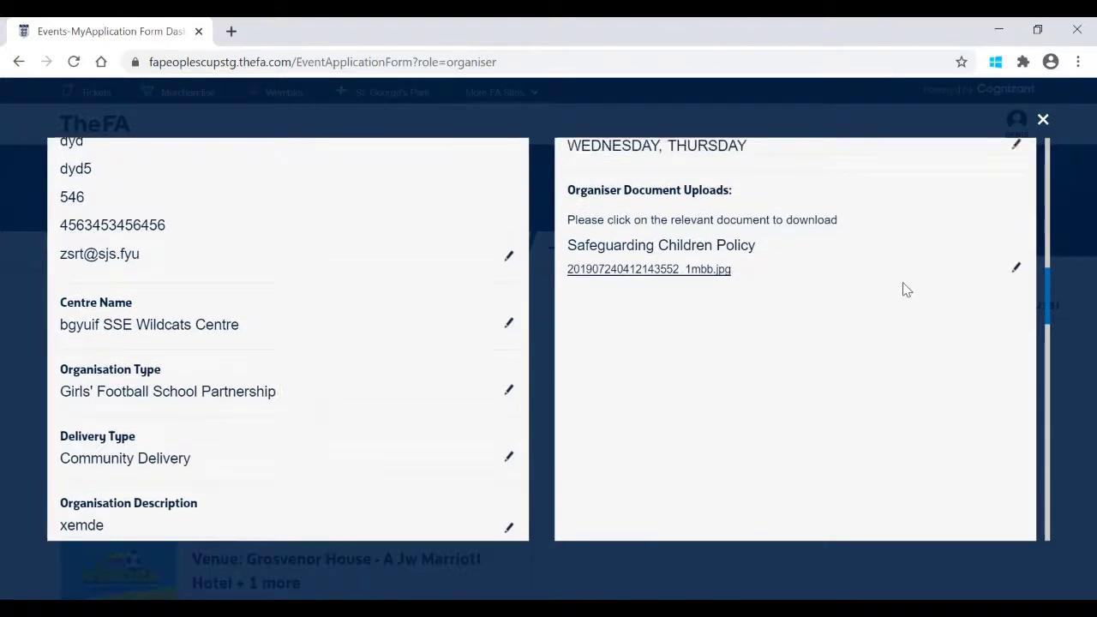
pyautogui.scroll(1, 903, 289)
pyautogui.scroll(-7, 903, 289)
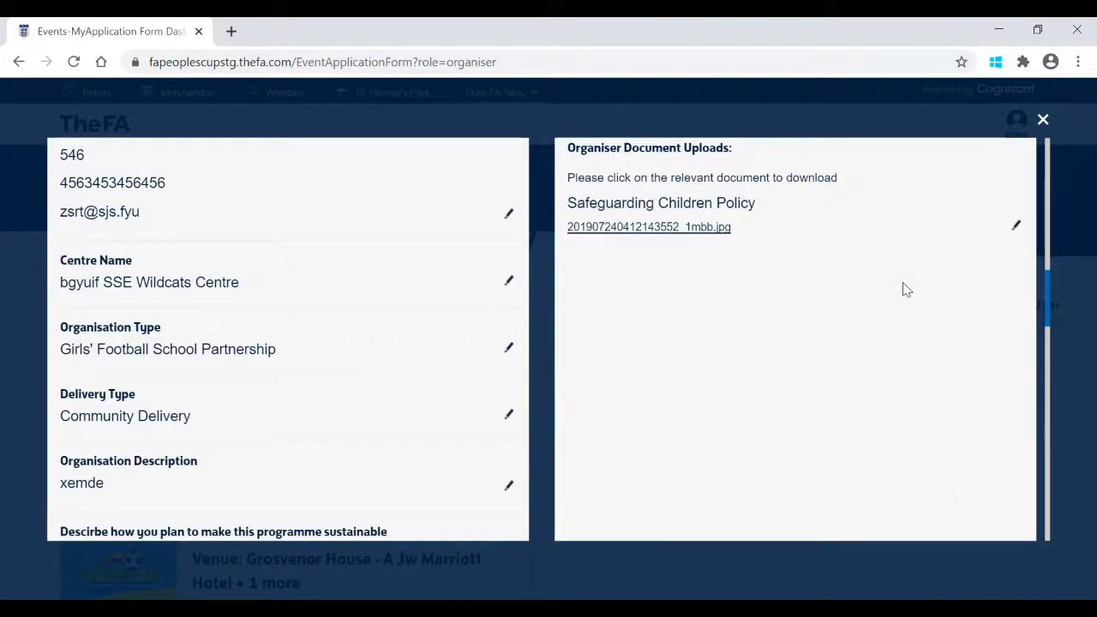
pyautogui.scroll(-4, 436, 455)
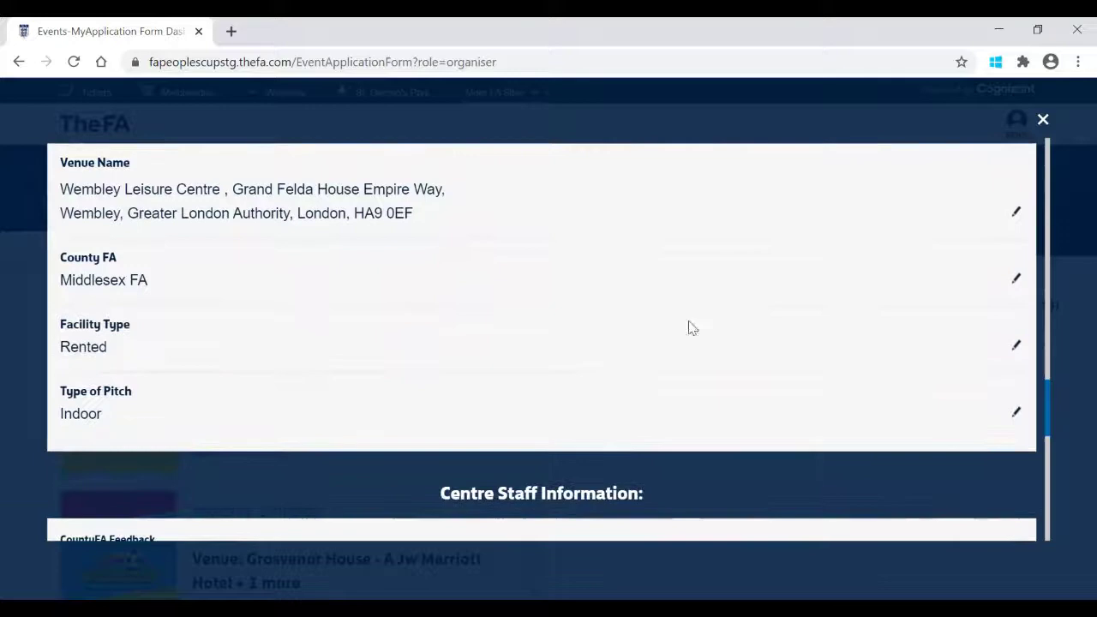
pyautogui.scroll(-5, 328, 409)
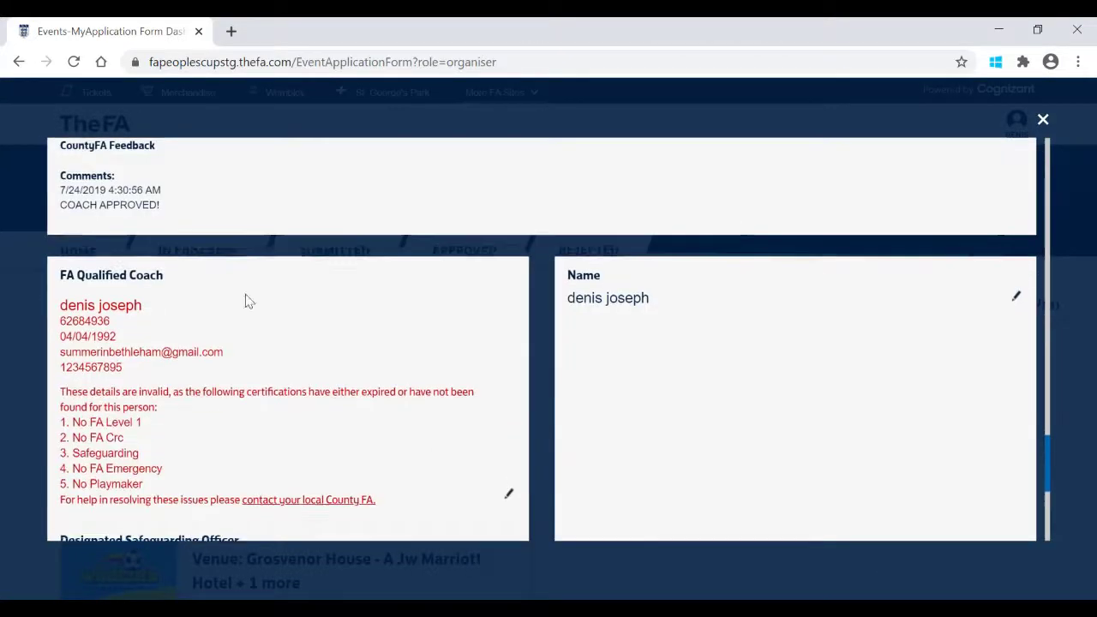
pyautogui.scroll(-3, 459, 423)
pyautogui.scroll(8, 458, 422)
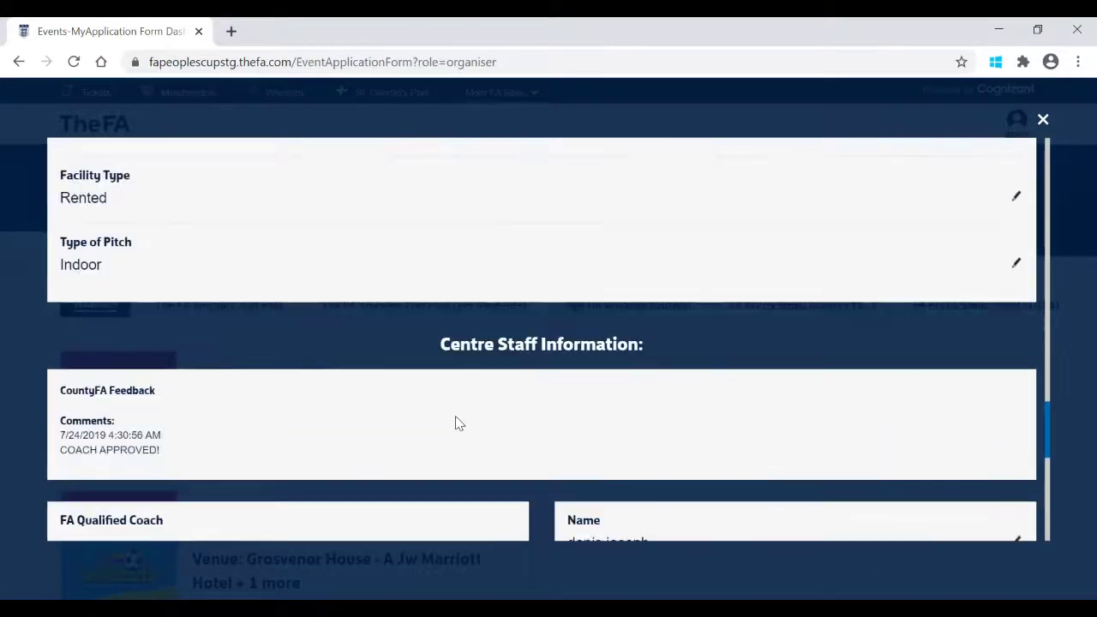
pyautogui.scroll(10, 457, 420)
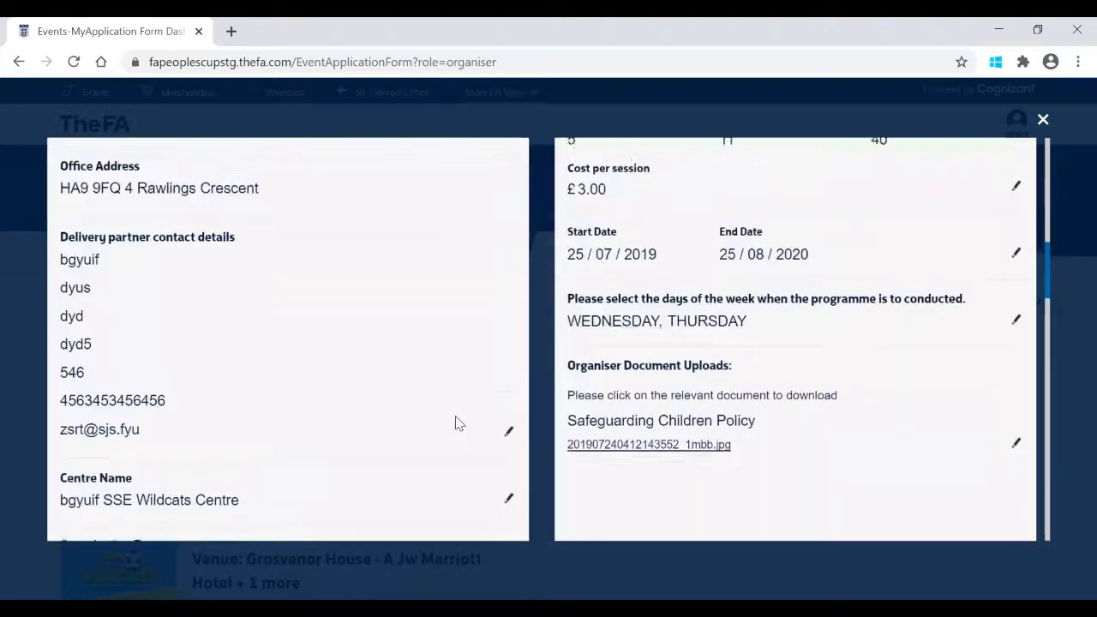
pyautogui.scroll(2, 457, 423)
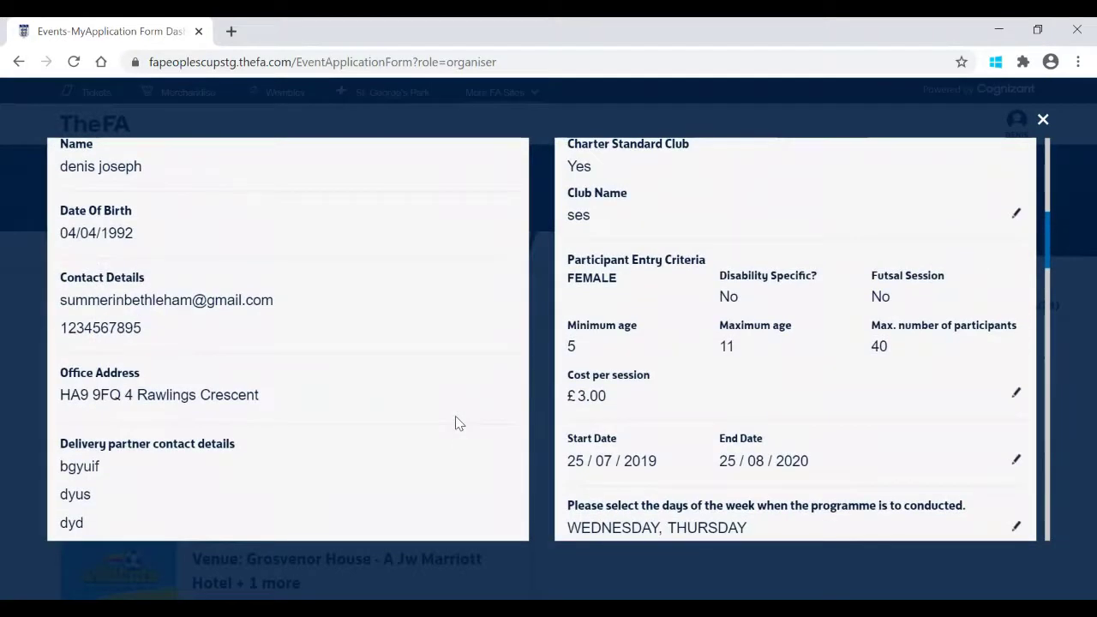
pyautogui.scroll(1, 457, 422)
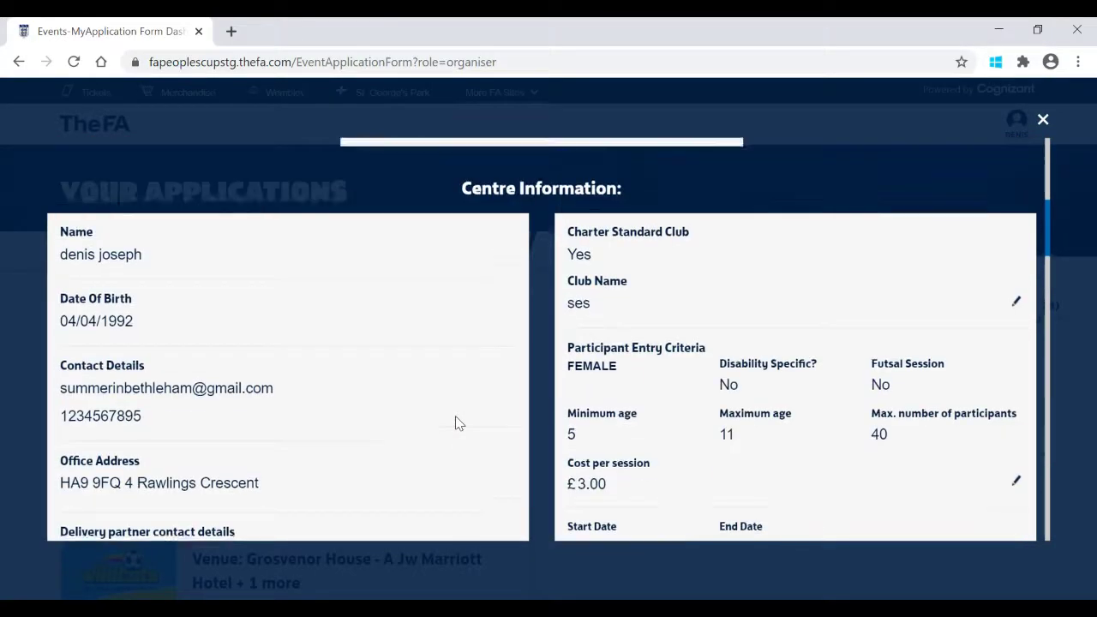
pyautogui.scroll(-3, 457, 422)
pyautogui.scroll(2, 457, 421)
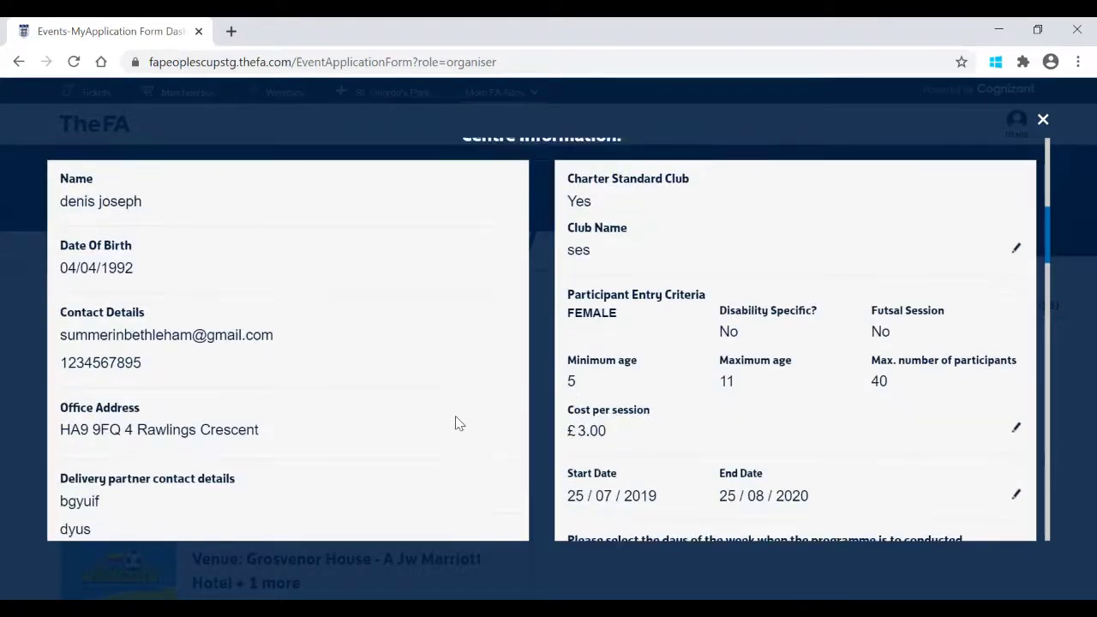
pyautogui.scroll(-2, 457, 421)
pyautogui.scroll(-1, 942, 276)
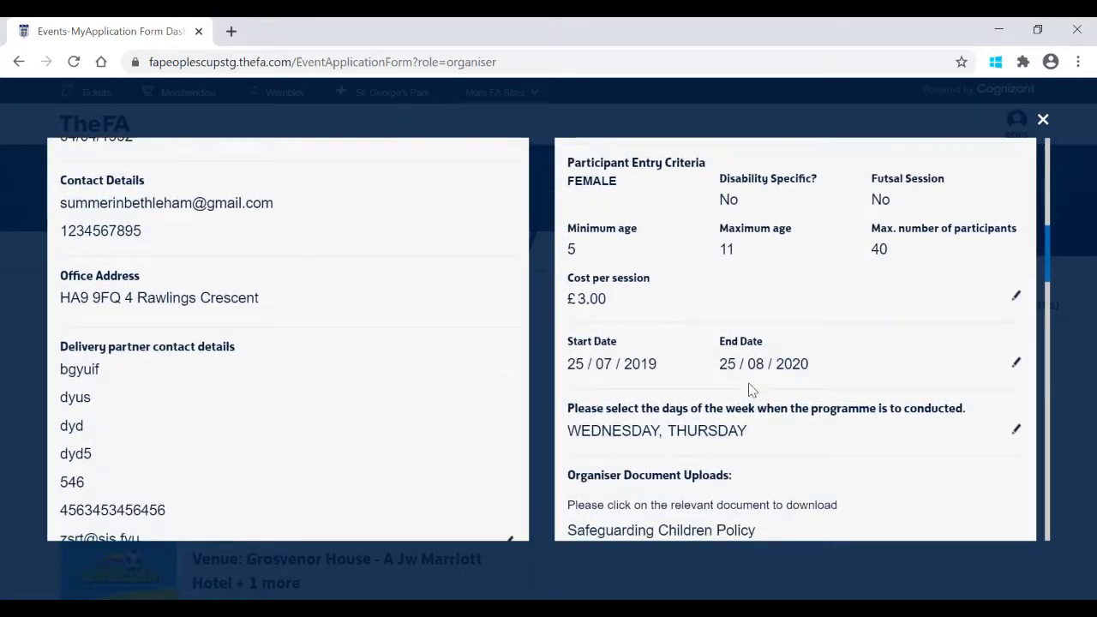
pyautogui.scroll(-1, 1051, 301)
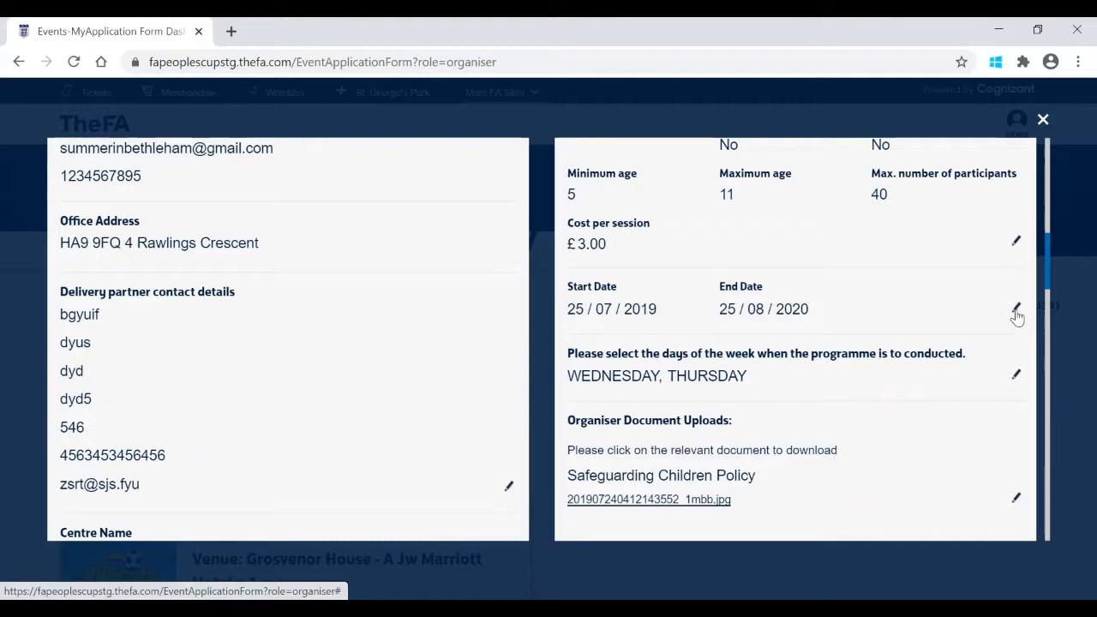
# Change the programme dates to start 10/07/2020 and end 25/12/2020.
pyautogui.click(1016, 312)
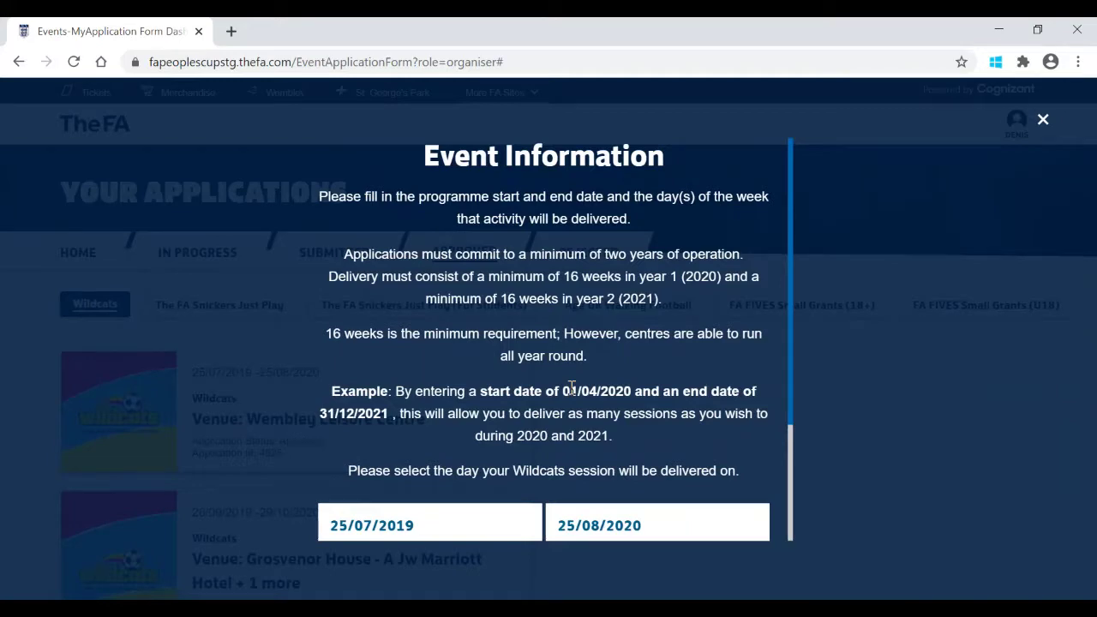
pyautogui.scroll(-1, 572, 387)
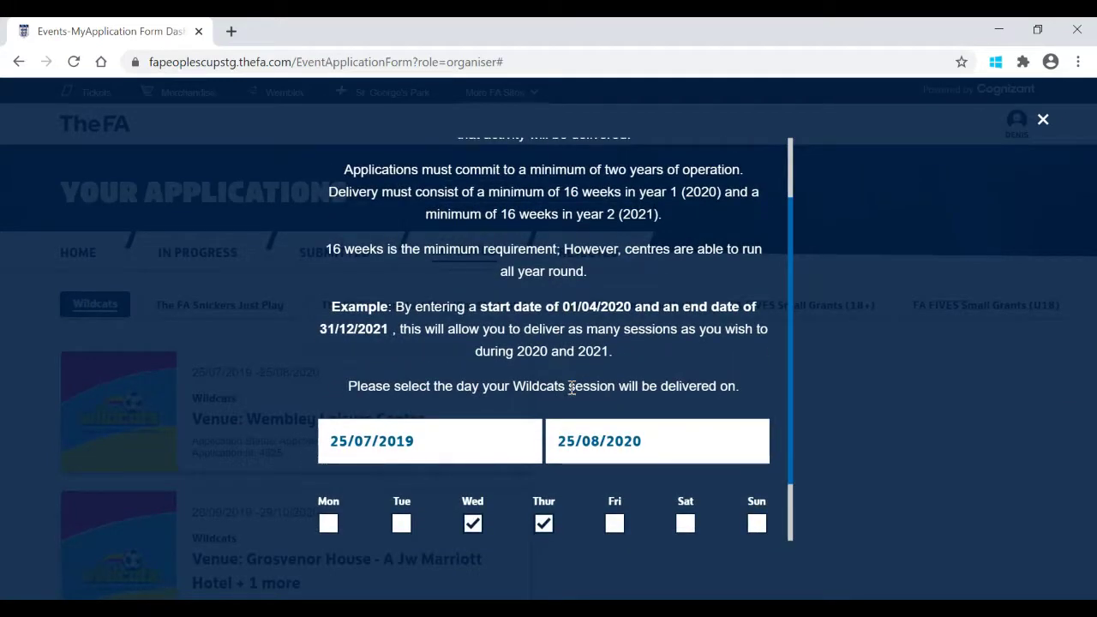
pyautogui.scroll(-1, 572, 387)
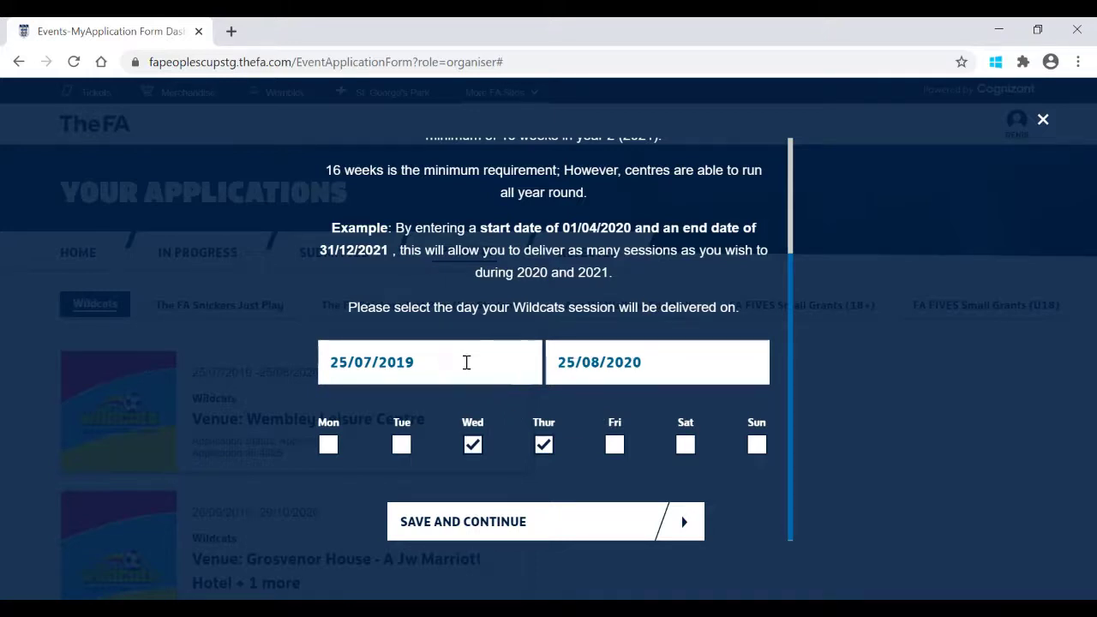
pyautogui.click(418, 364)
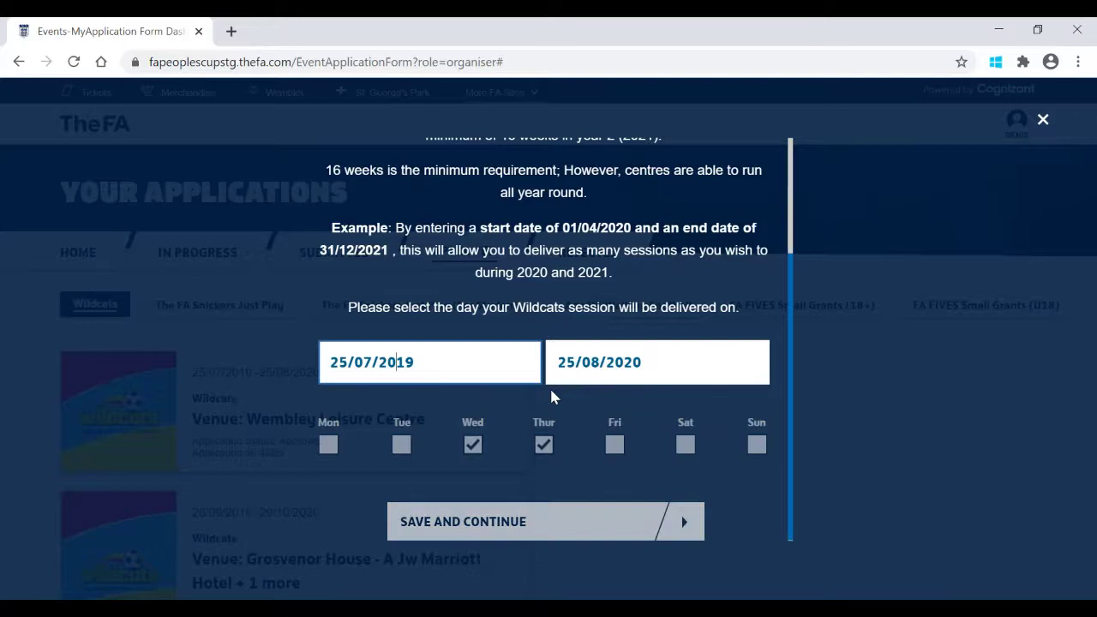
pyautogui.press('BackSpace')
pyautogui.press('BackSpace')
pyautogui.write('20')
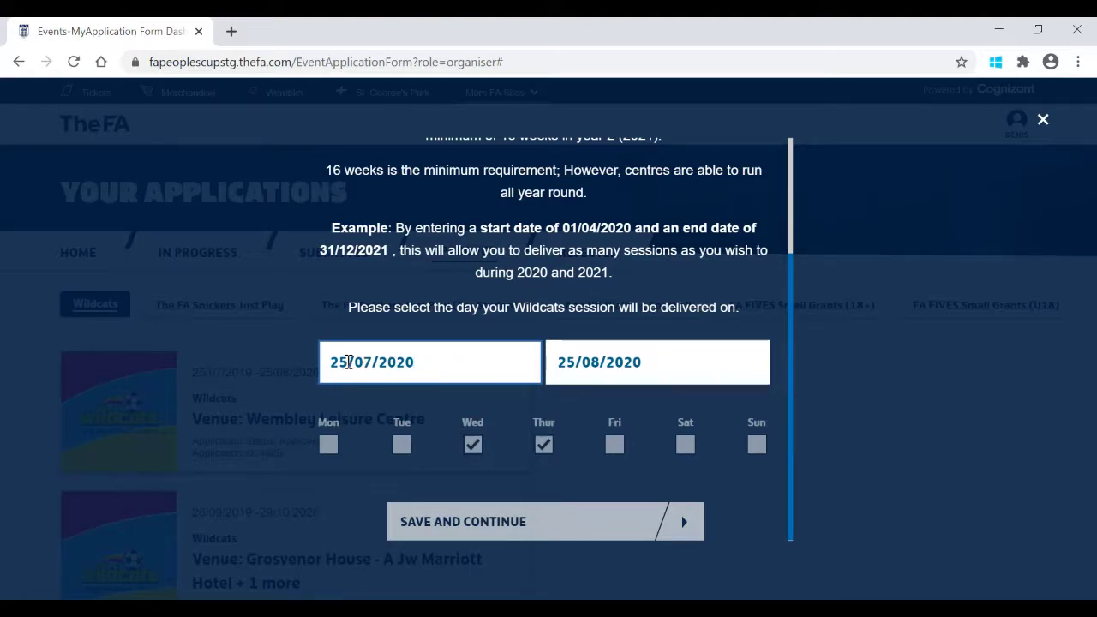
pyautogui.click(349, 362)
pyautogui.press('BackSpace')
pyautogui.press('BackSpace')
pyautogui.write('10')
pyautogui.click(599, 366)
pyautogui.click(598, 366)
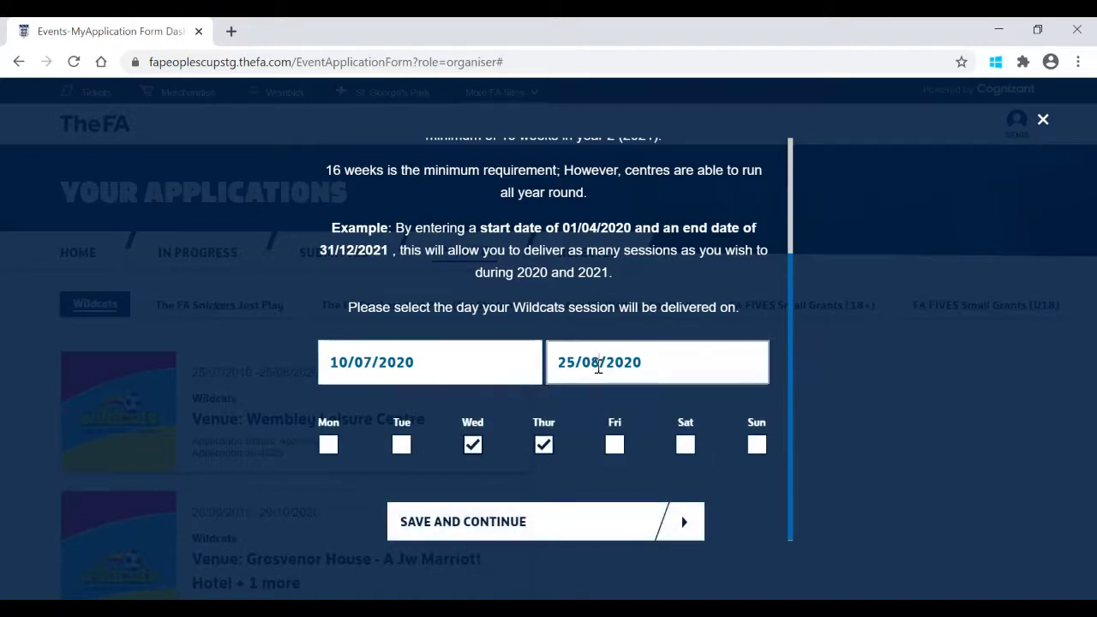
pyautogui.press('BackSpace')
pyautogui.press('BackSpace')
pyautogui.write('12')
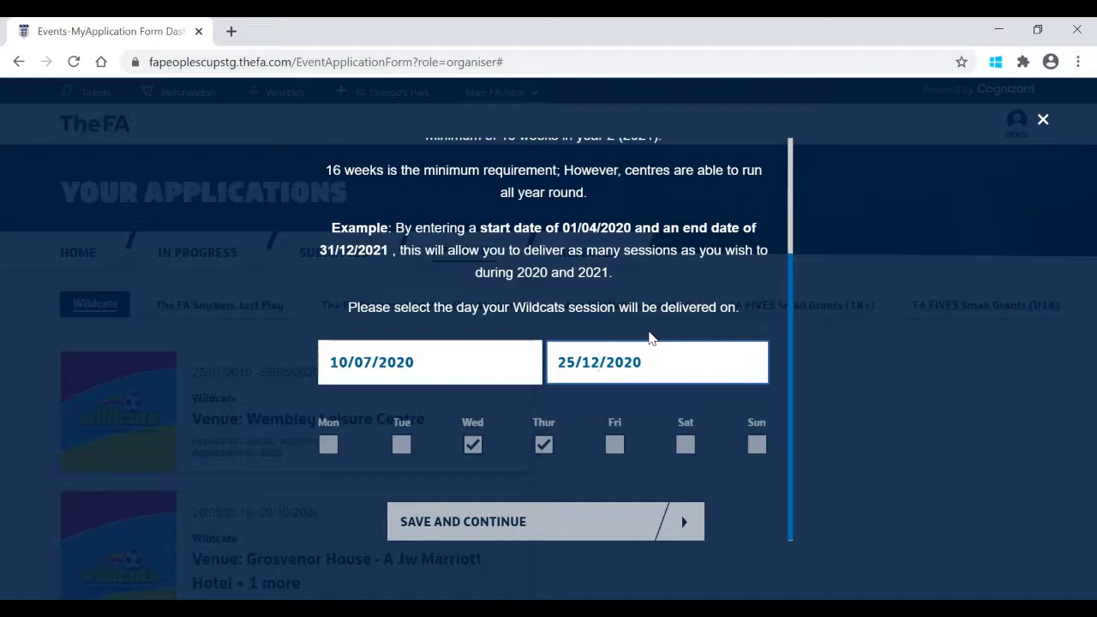
pyautogui.click(648, 336)
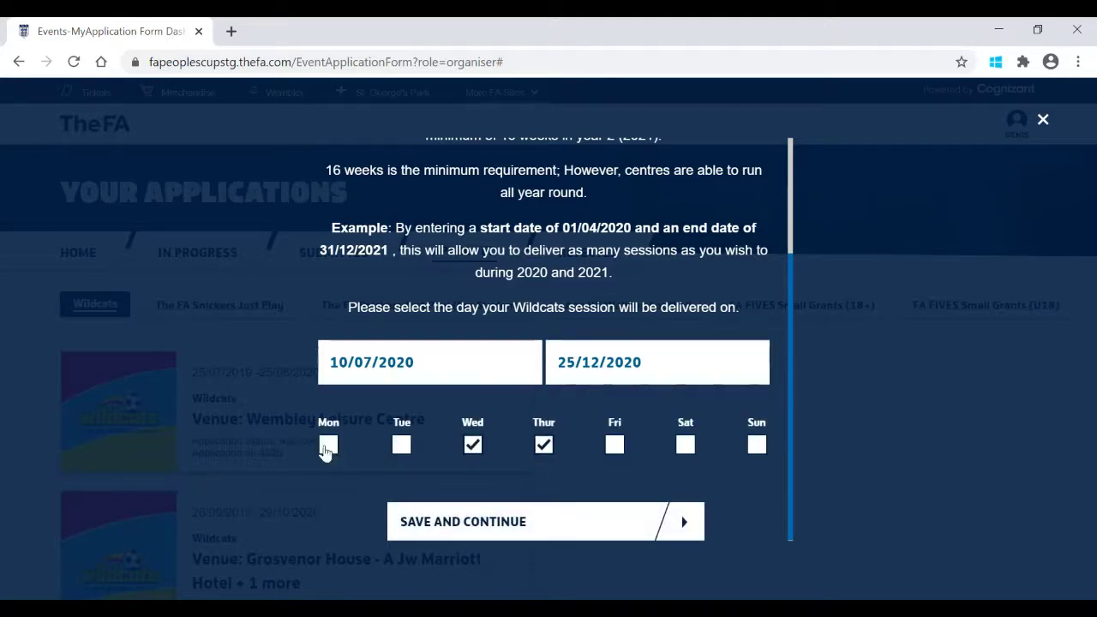
# Replace the Wednesday and Thursday sessions with Saturday only, and save the changes.
pyautogui.click(686, 445)
pyautogui.click(544, 446)
pyautogui.click(472, 446)
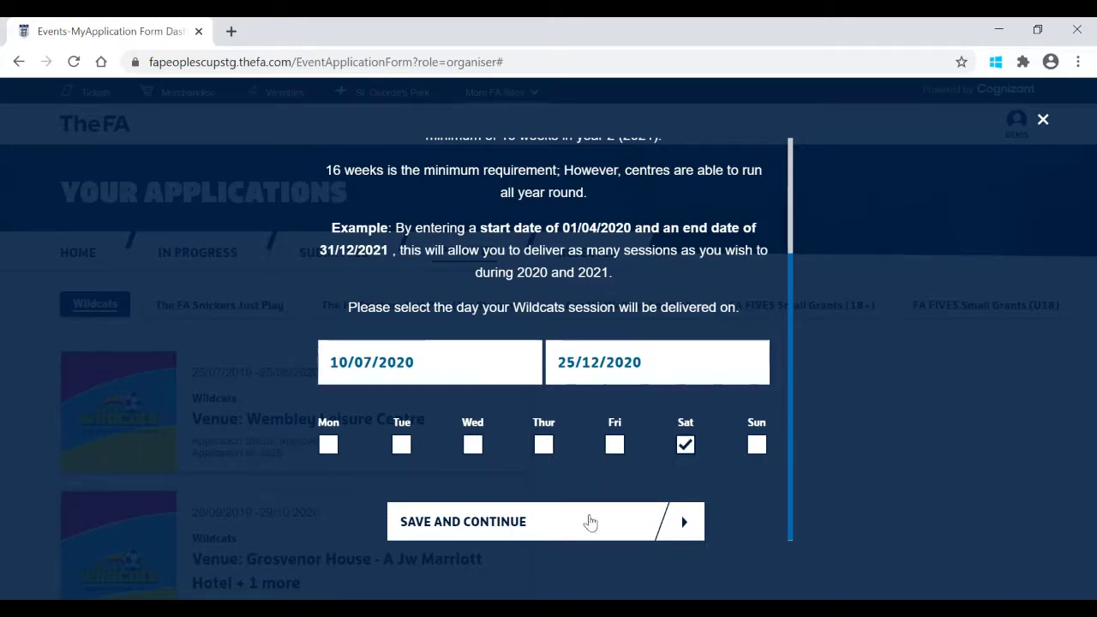
pyautogui.click(564, 527)
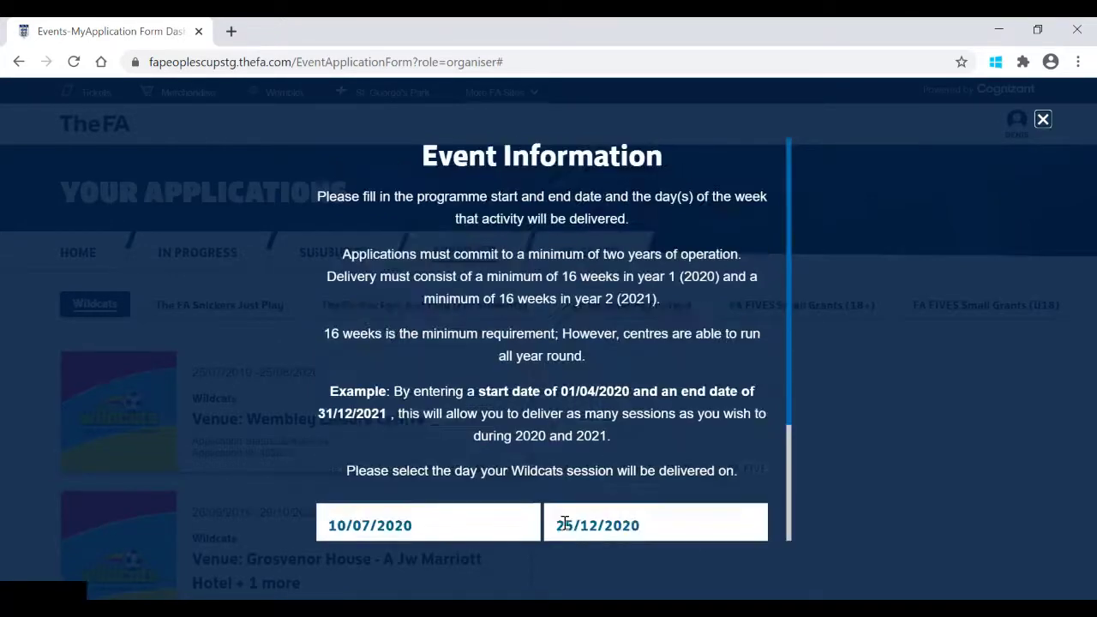
pyautogui.scroll(-10, 754, 400)
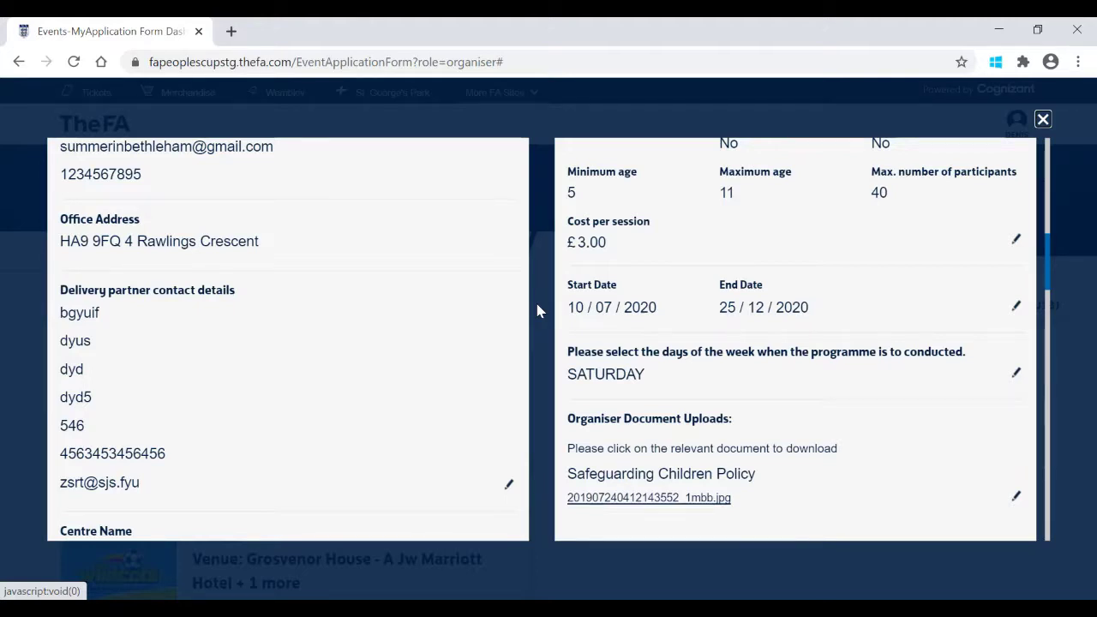
# Scroll the summary down to the venue section listing Wembley Leisure Centre, Middlesex FA.
pyautogui.scroll(-1, 571, 286)
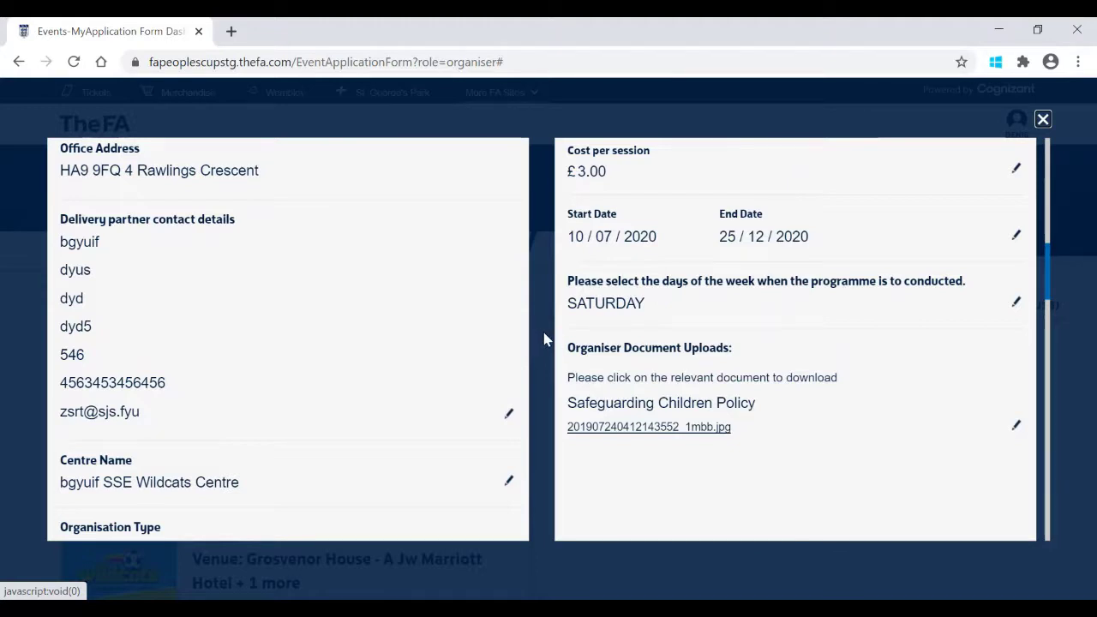
pyautogui.scroll(-1, 543, 339)
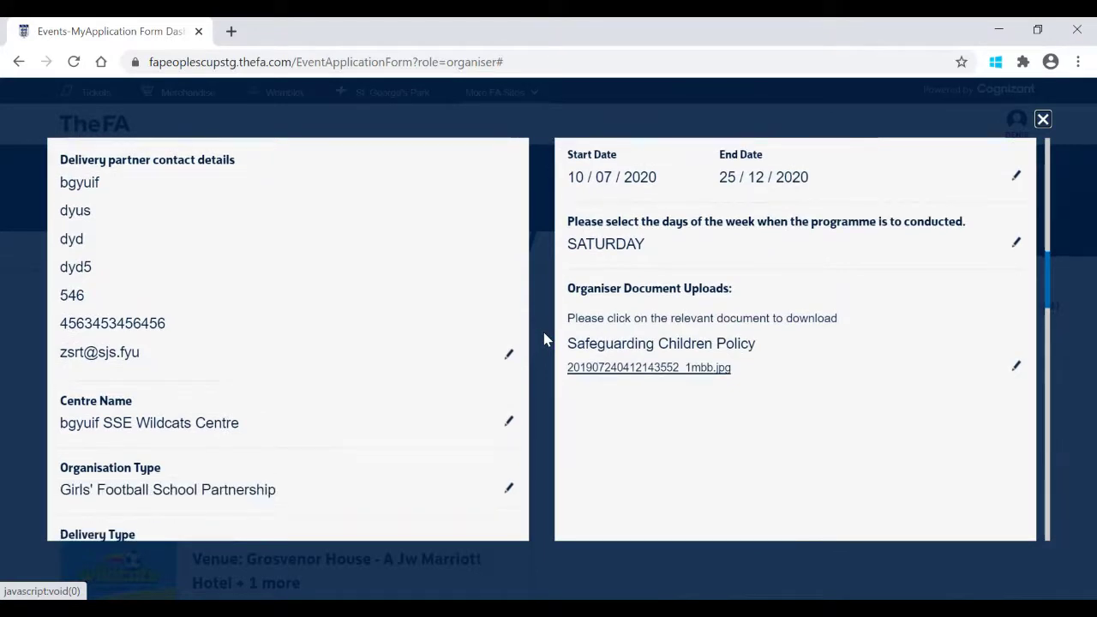
pyautogui.scroll(1, 543, 339)
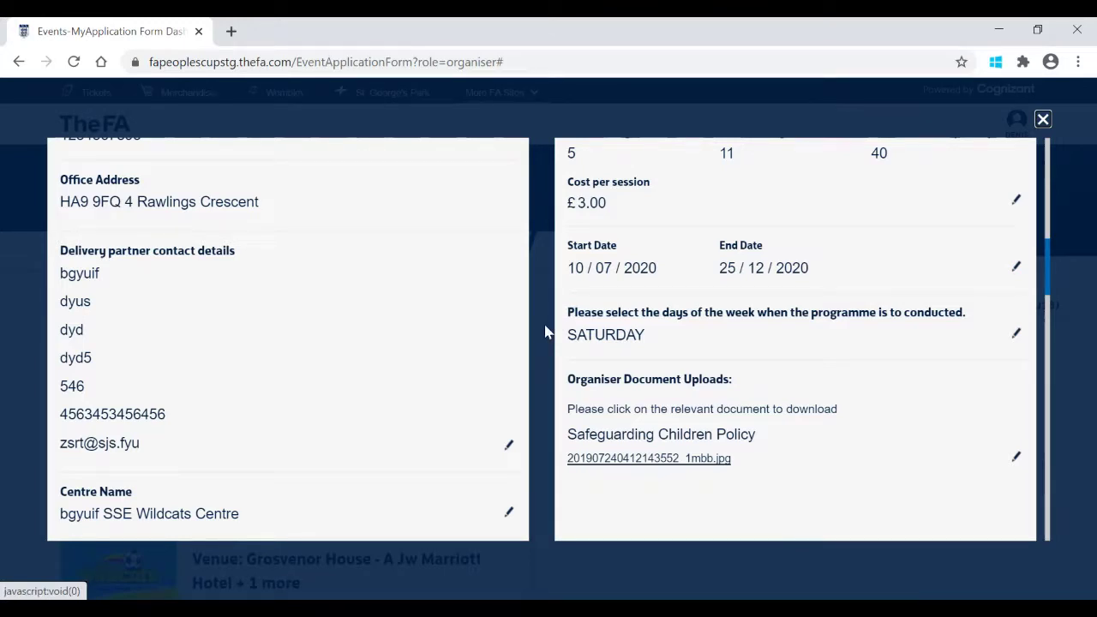
pyautogui.scroll(-1, 545, 333)
pyautogui.scroll(-3, 519, 444)
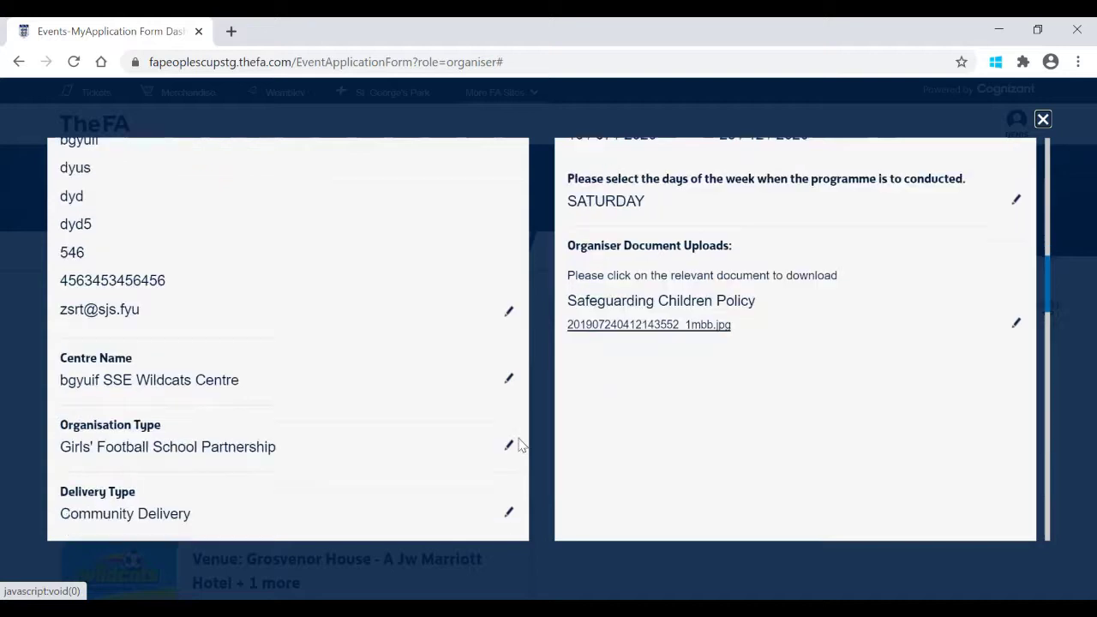
pyautogui.scroll(-1, 538, 443)
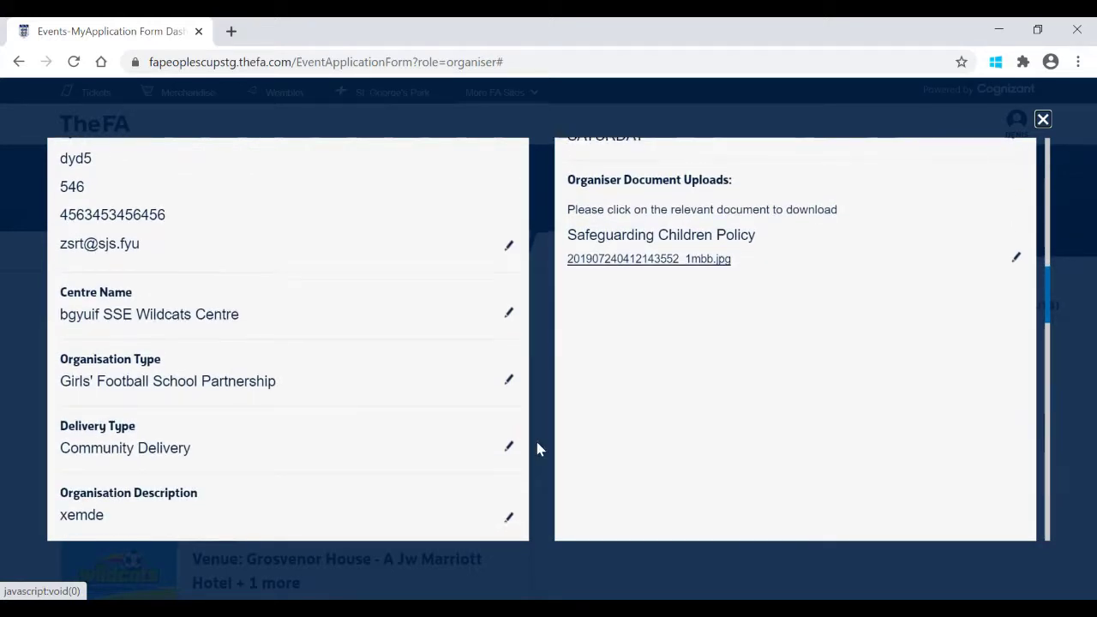
pyautogui.scroll(-5, 538, 444)
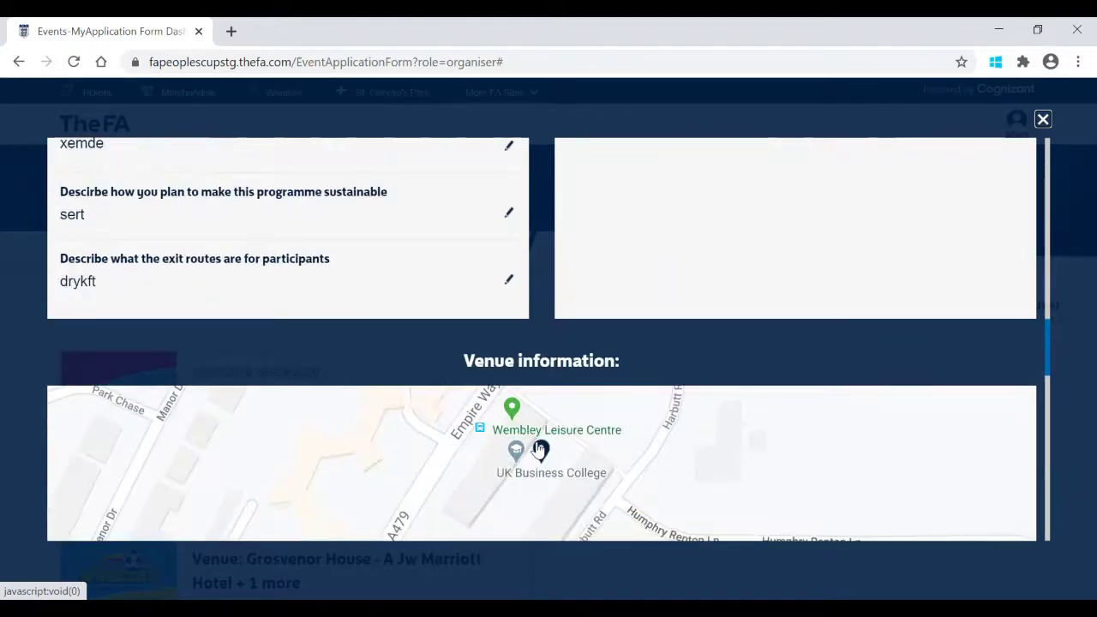
pyautogui.scroll(-5, 538, 447)
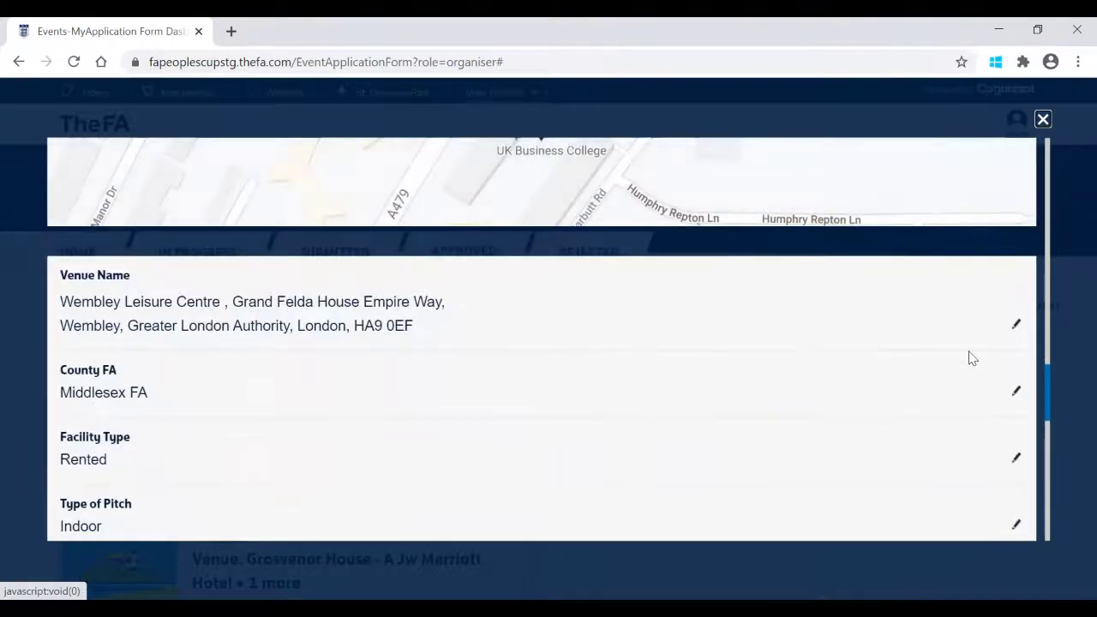
pyautogui.scroll(-1, 994, 334)
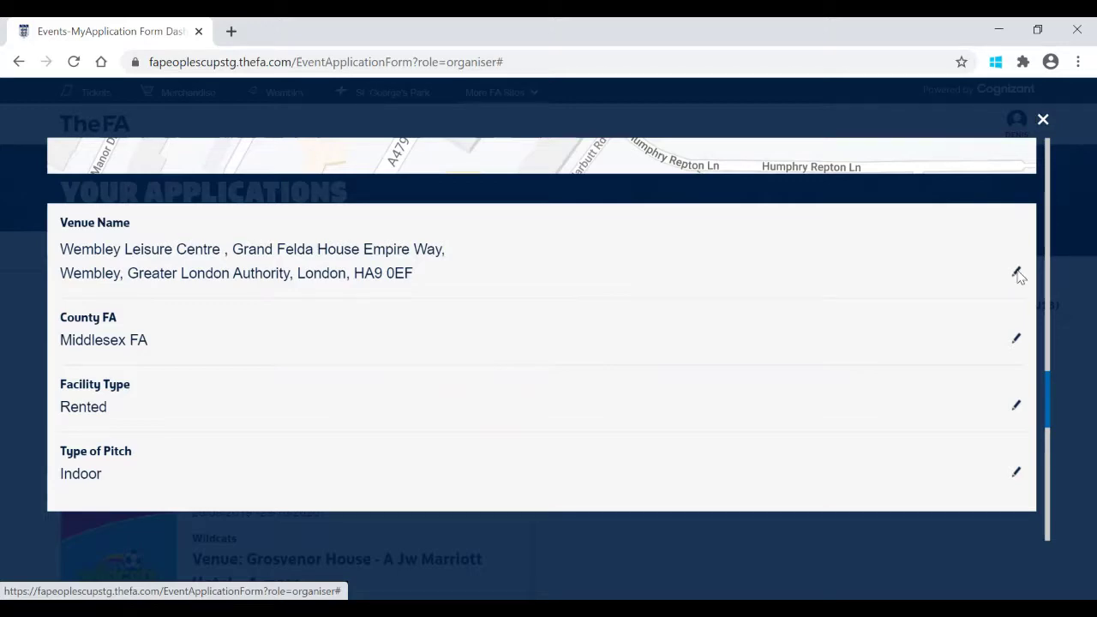
# Open the venue details for editing and review the Wembley Leisure Centre search results.
pyautogui.click(1017, 275)
pyautogui.scroll(-1, 591, 402)
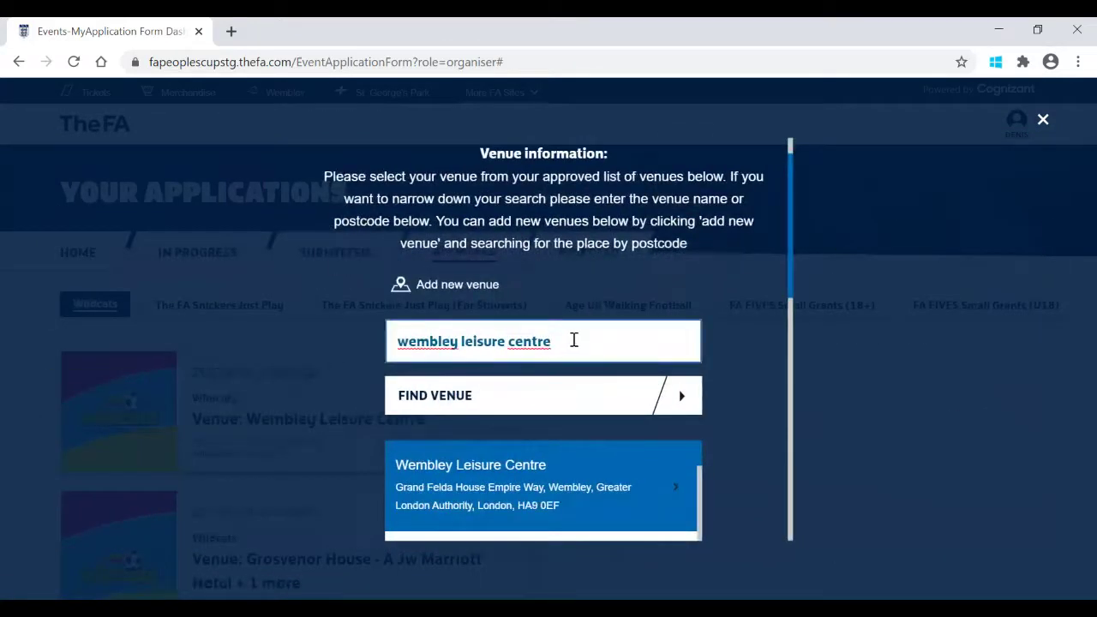
pyautogui.scroll(-1, 573, 340)
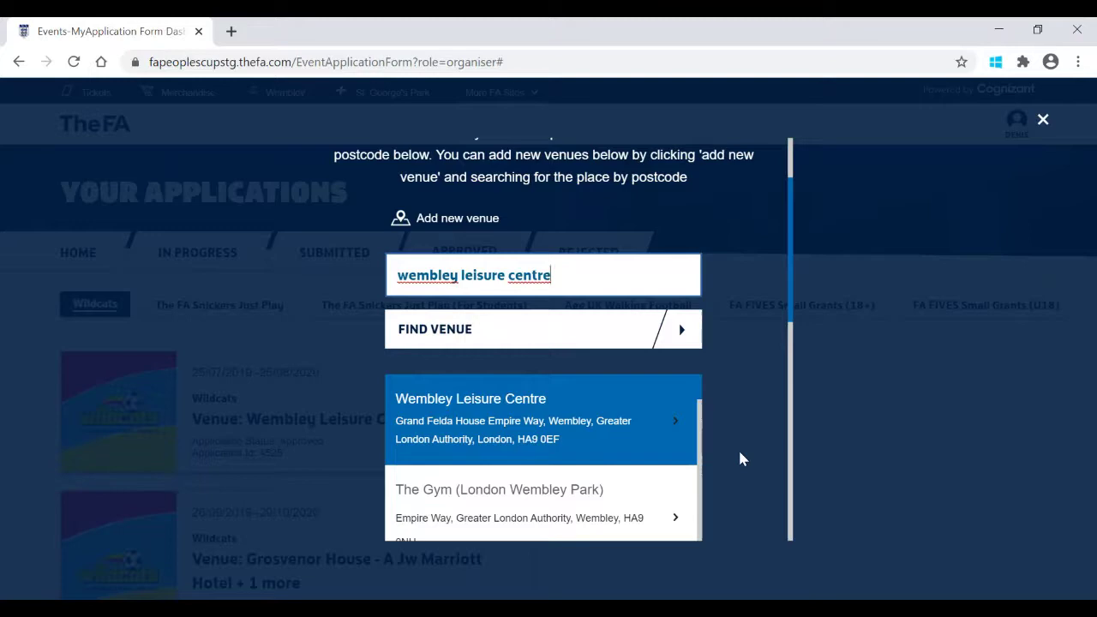
pyautogui.scroll(-5, 742, 459)
pyautogui.scroll(-1, 677, 432)
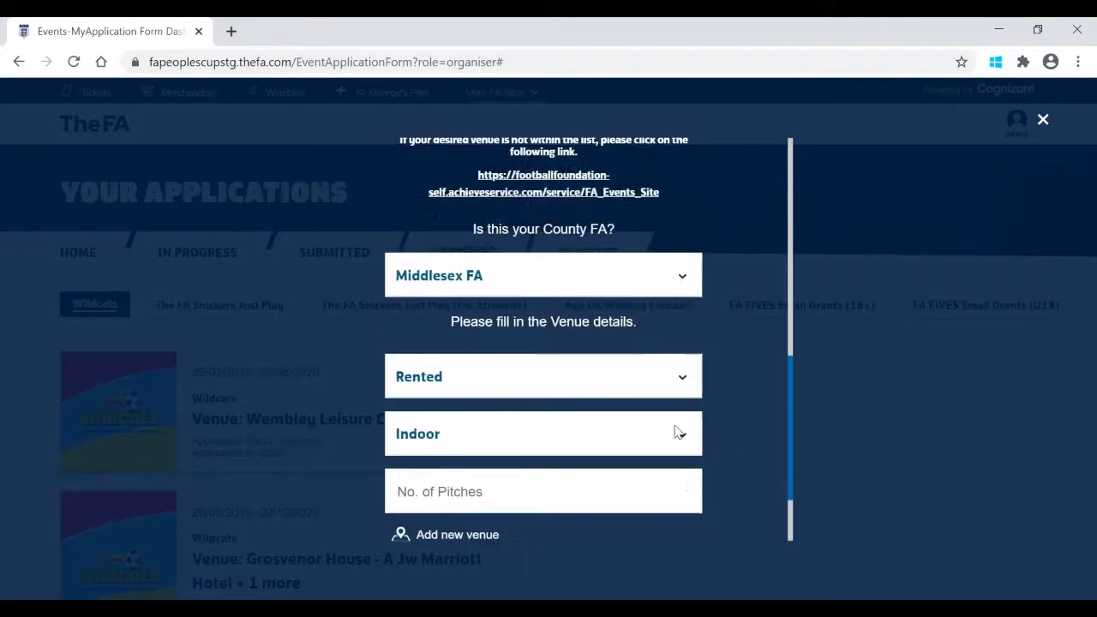
pyautogui.scroll(7, 674, 433)
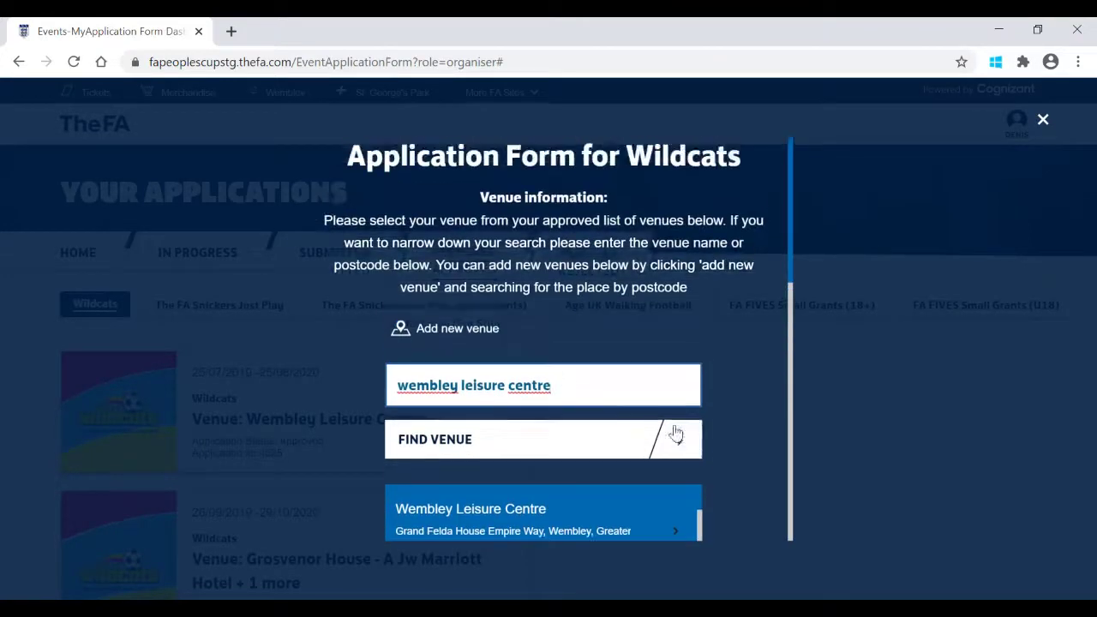
# Add a second venue and select Rectory Park (Middlesex Fa) from the search results.
pyautogui.click(455, 328)
pyautogui.scroll(5, 754, 380)
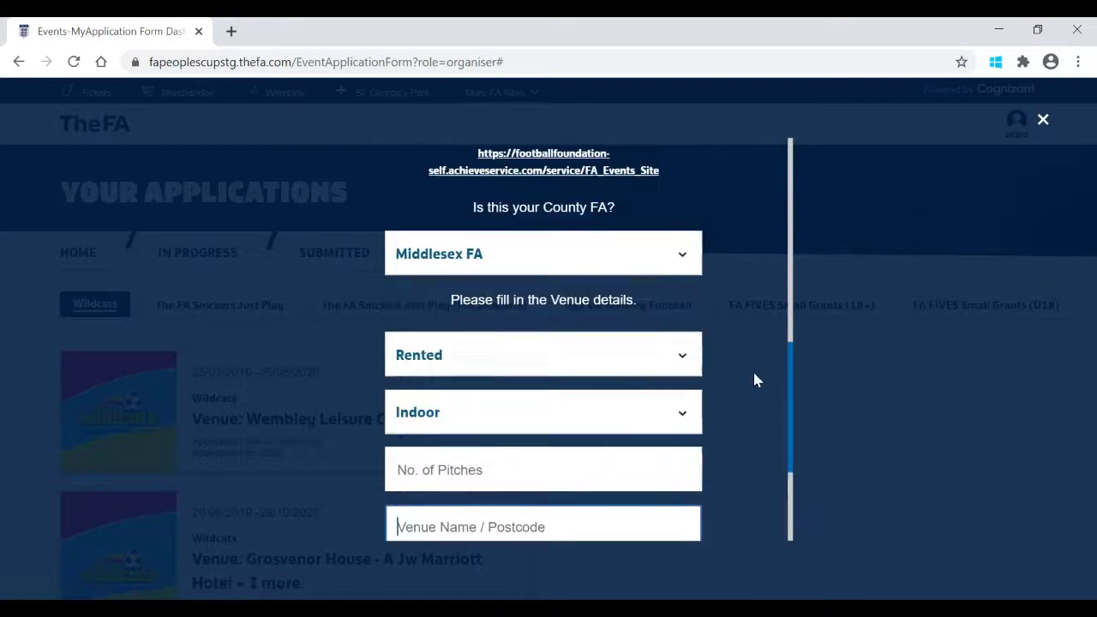
pyautogui.scroll(-1, 690, 448)
pyautogui.scroll(-2, 691, 446)
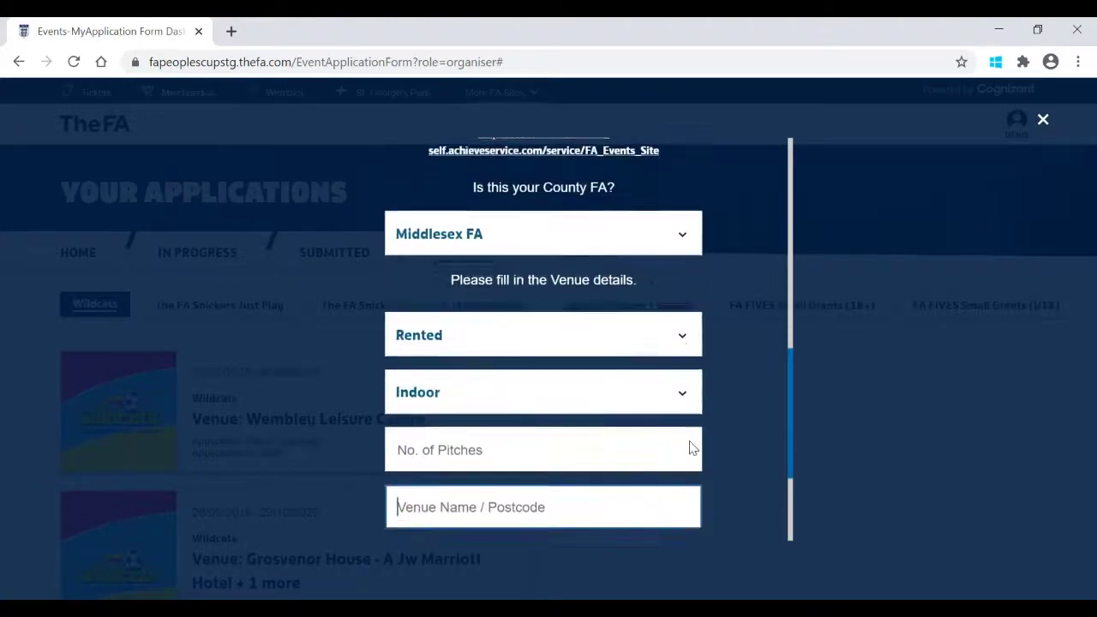
pyautogui.scroll(-2, 671, 438)
pyautogui.click(449, 311)
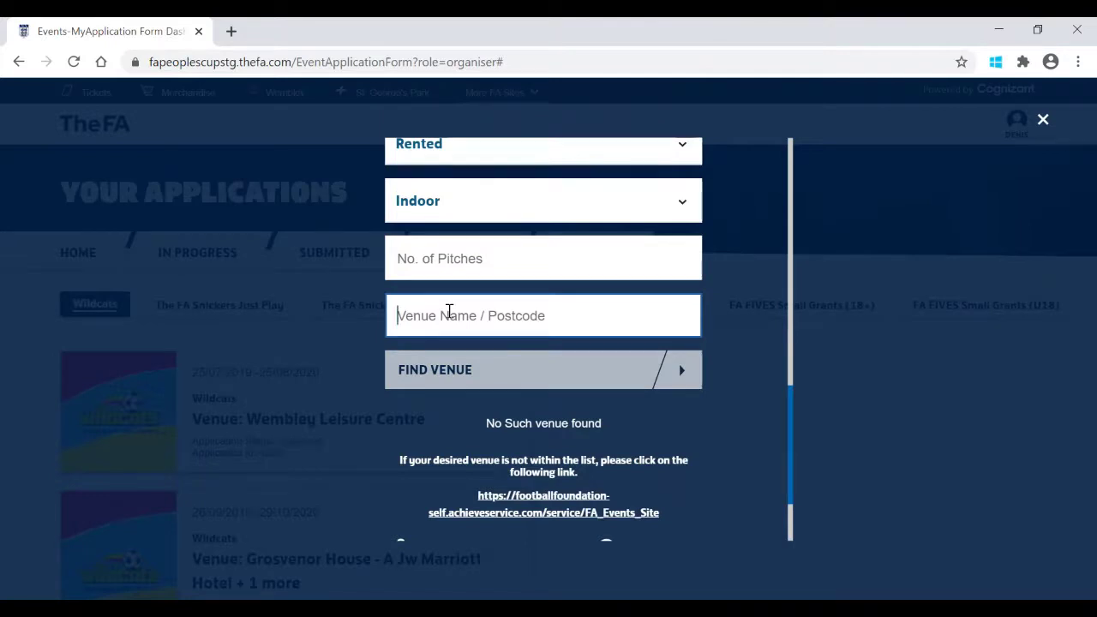
pyautogui.write('rectot')
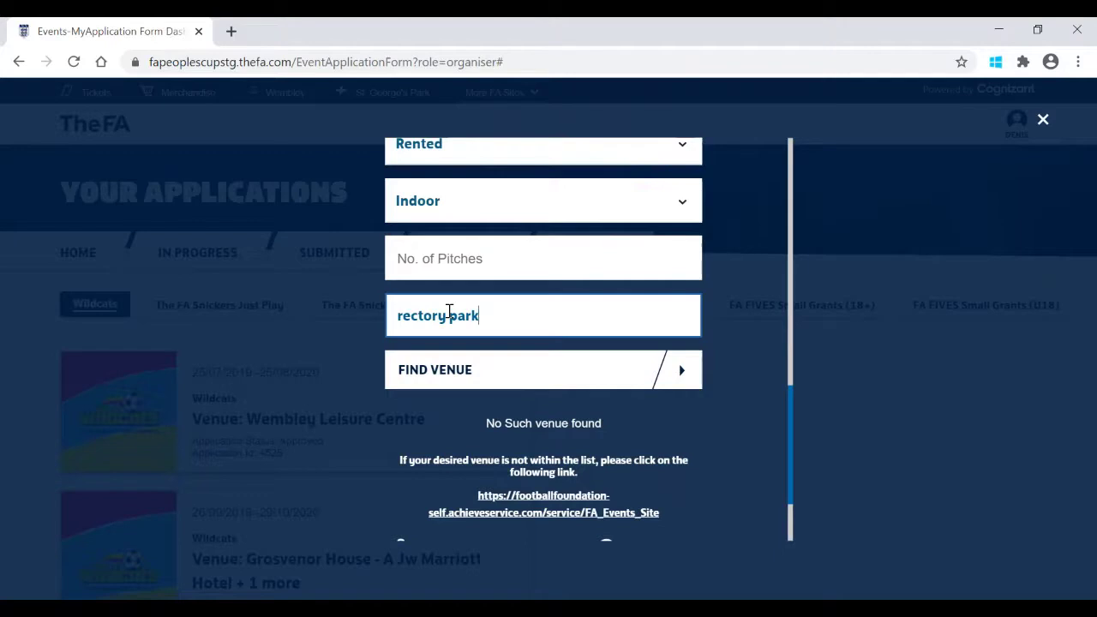
pyautogui.click(538, 366)
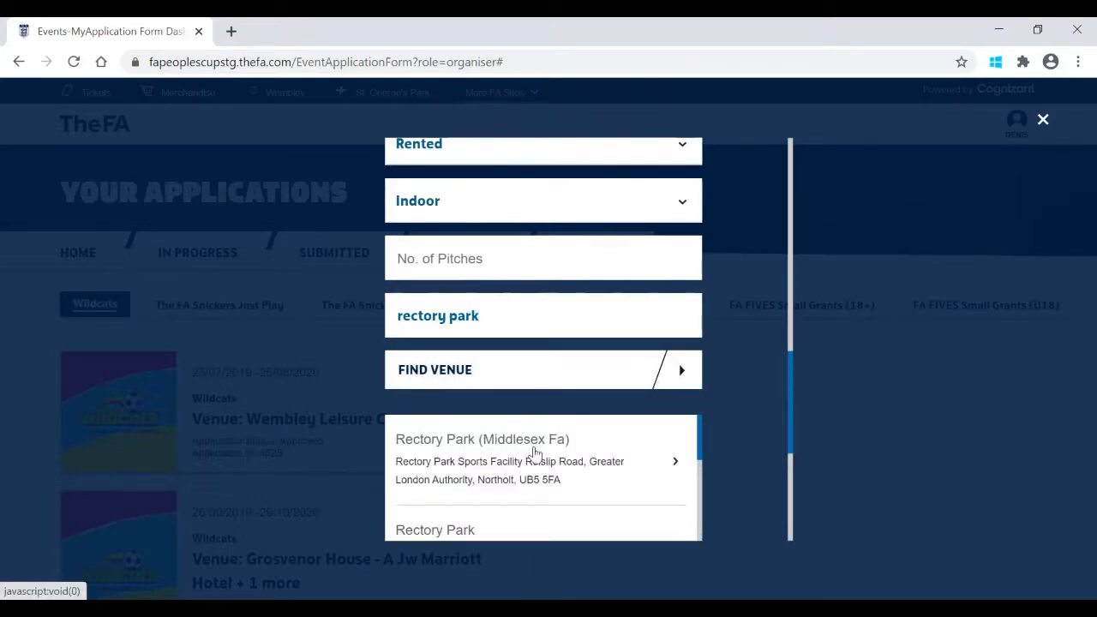
pyautogui.click(533, 452)
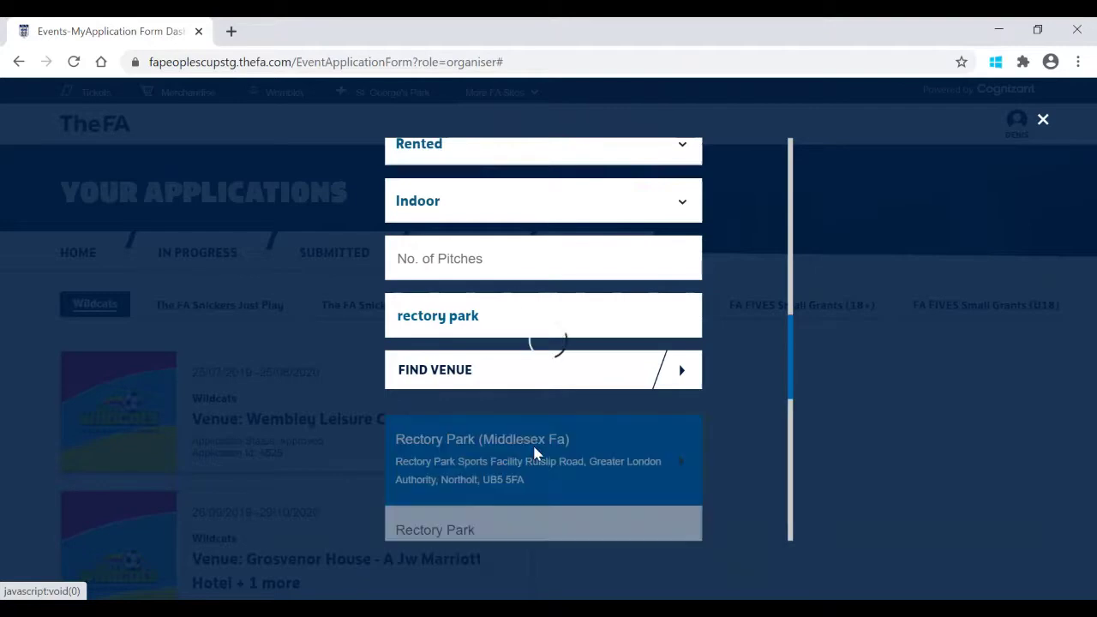
# Give the new venue a Leased facility, 3G or Astroturf pitch type and 2 pitches.
pyautogui.scroll(-3, 728, 435)
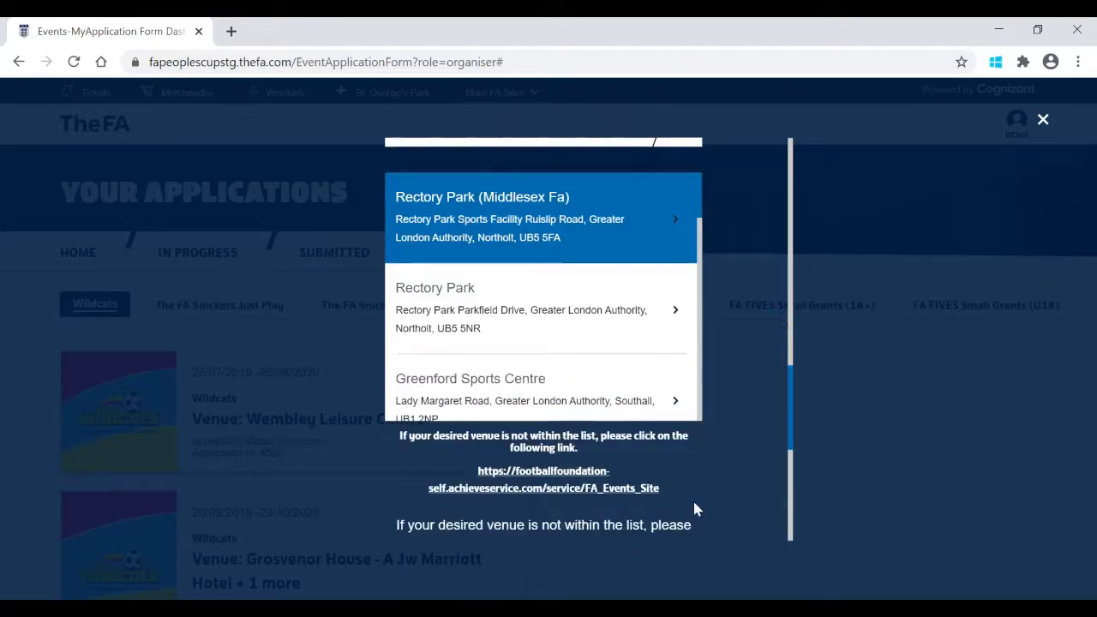
pyautogui.scroll(-3, 693, 501)
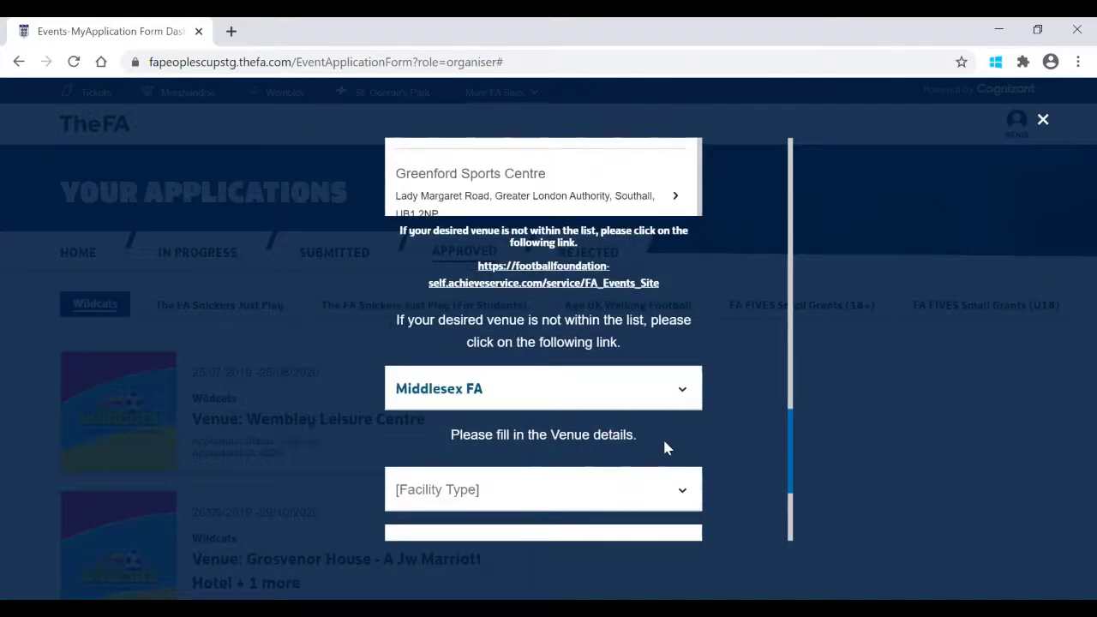
pyautogui.scroll(-2, 663, 448)
pyautogui.click(478, 325)
pyautogui.click(484, 396)
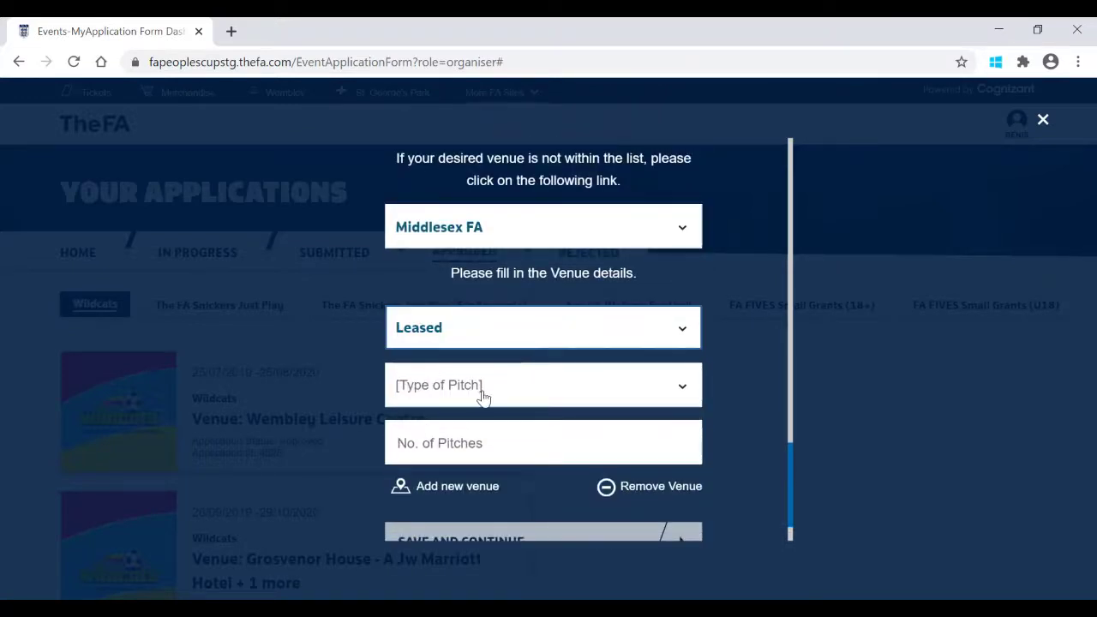
pyautogui.click(514, 405)
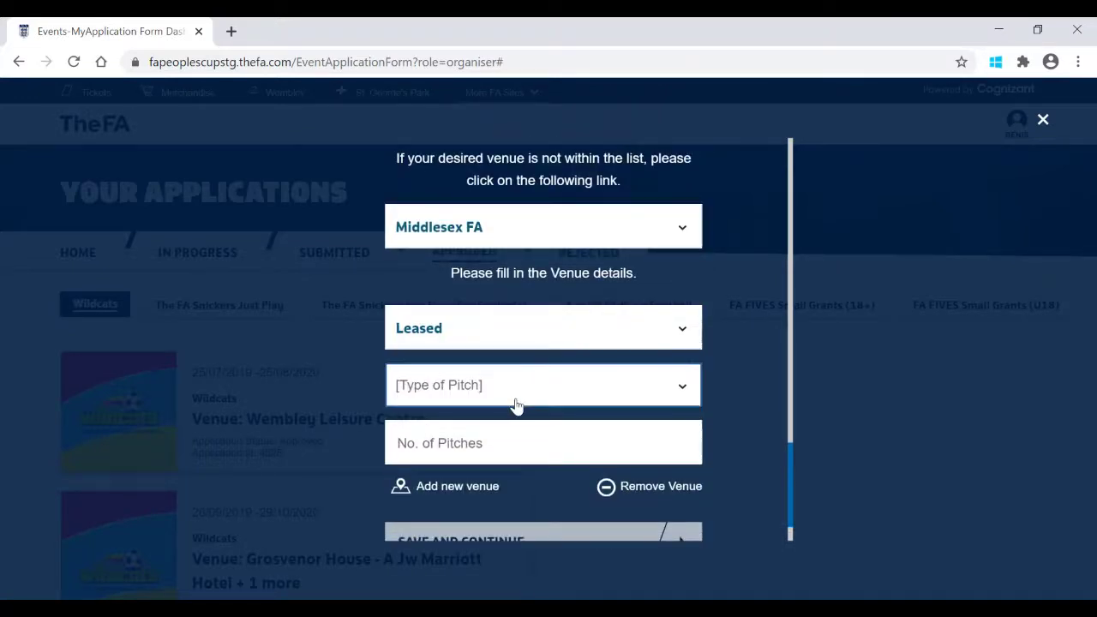
pyautogui.click(461, 443)
pyautogui.scroll(-1, 504, 443)
pyautogui.click(448, 382)
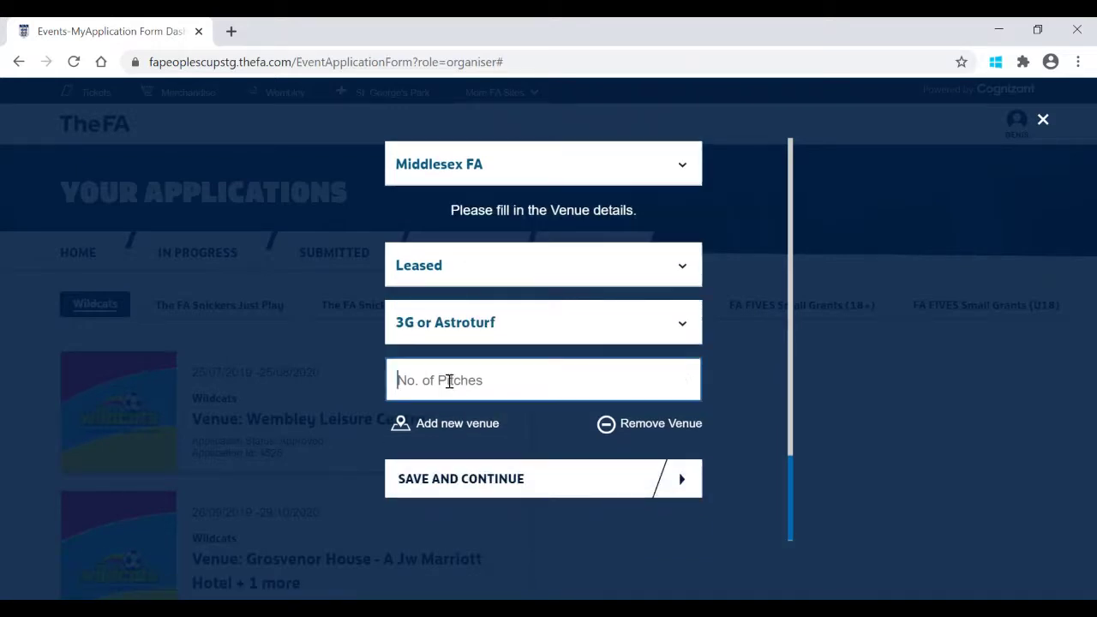
pyautogui.write('2')
pyautogui.click(757, 413)
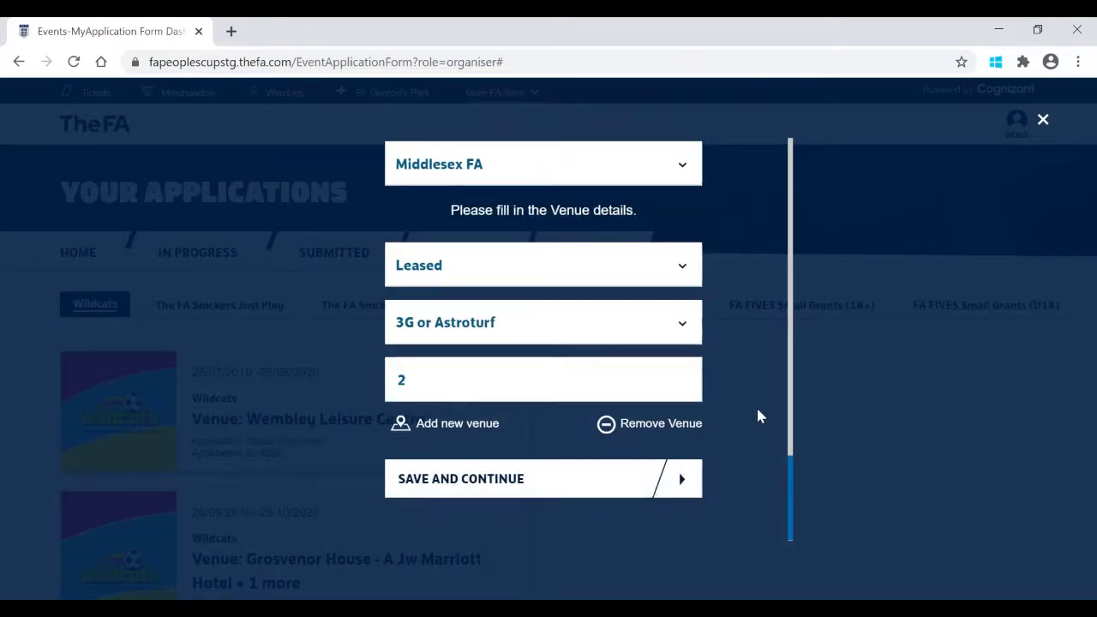
pyautogui.scroll(1, 758, 414)
# Delete the second venue entry so only the original venue remains.
pyautogui.scroll(2, 733, 392)
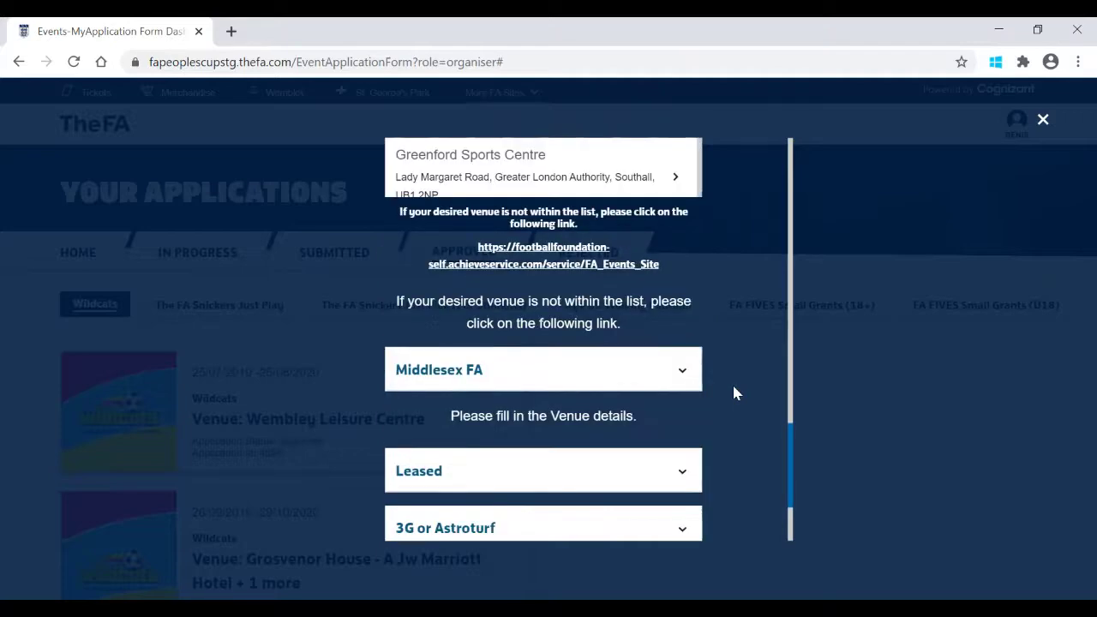
pyautogui.scroll(6, 733, 393)
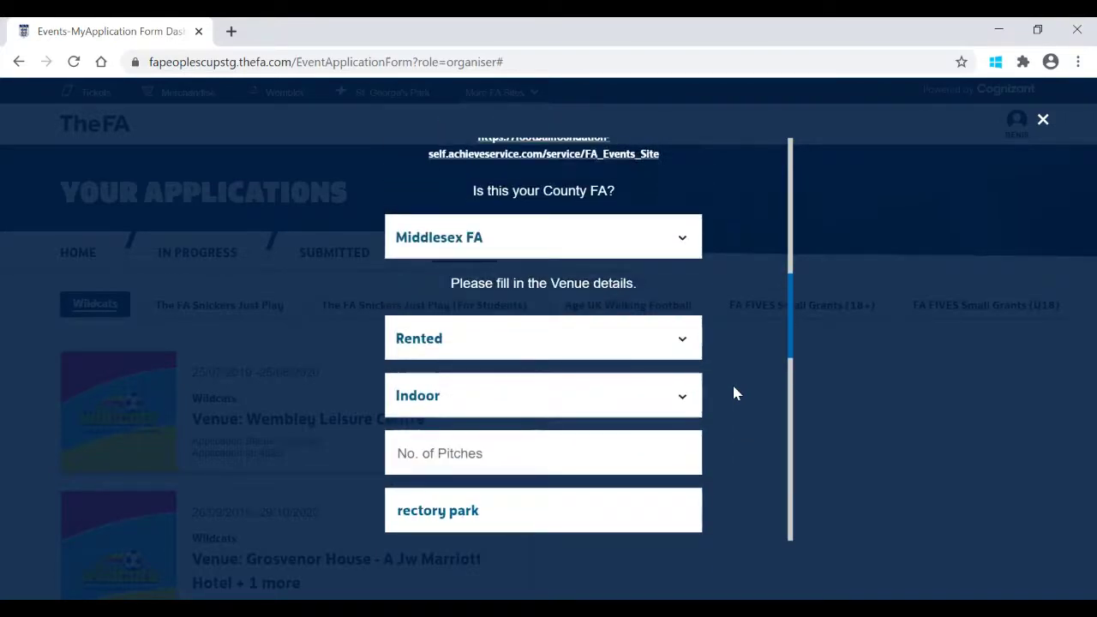
pyautogui.scroll(5, 734, 392)
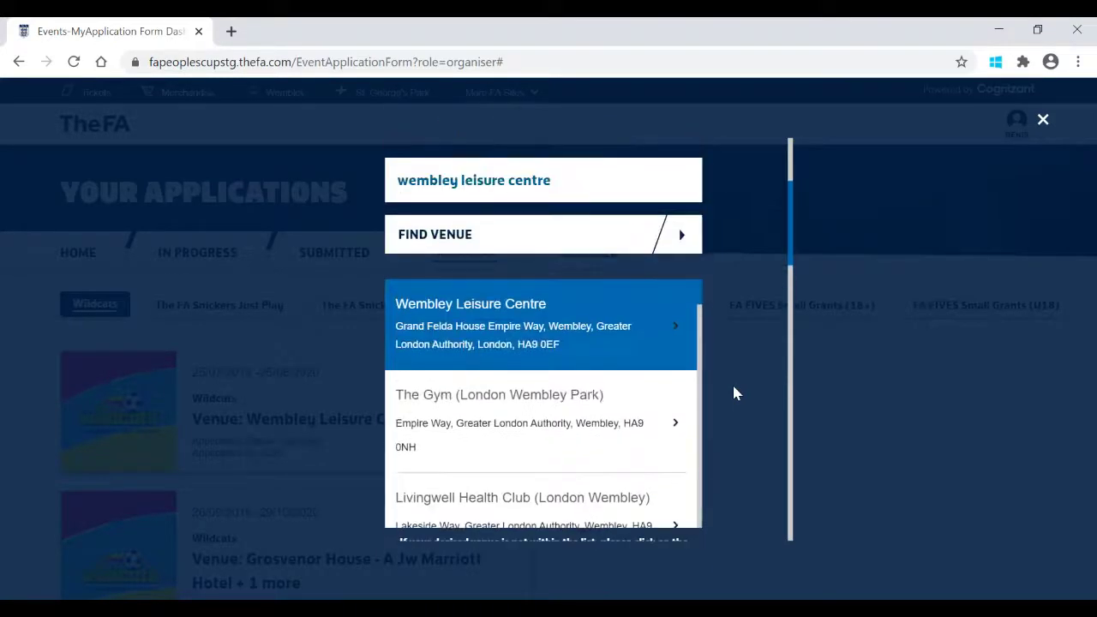
pyautogui.scroll(2, 733, 393)
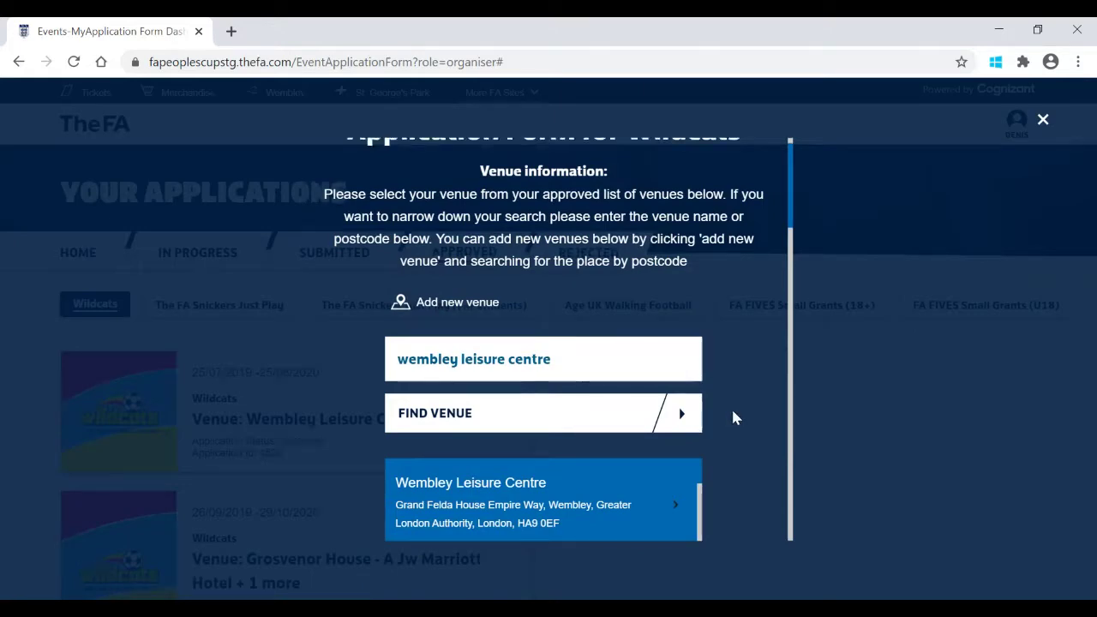
pyautogui.scroll(-5, 734, 417)
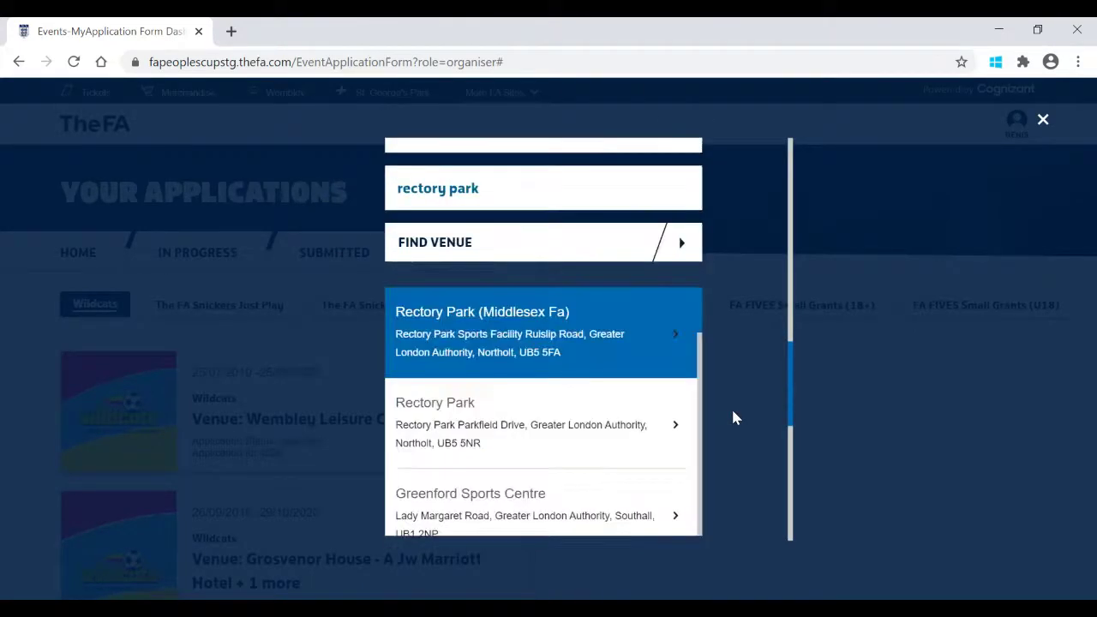
pyautogui.scroll(-3, 733, 417)
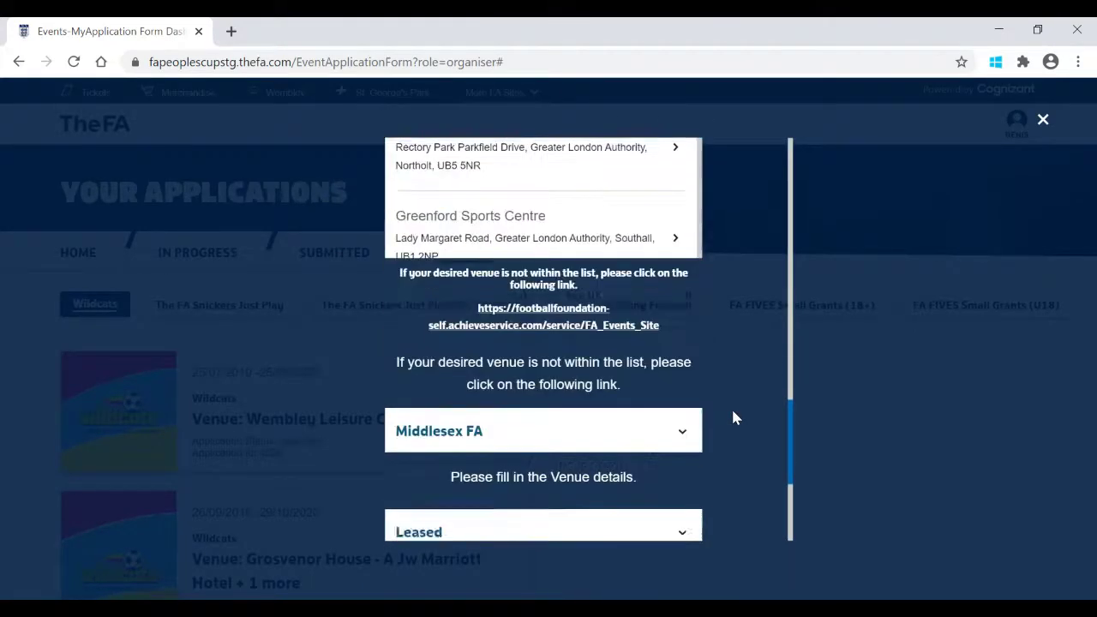
pyautogui.scroll(-3, 733, 417)
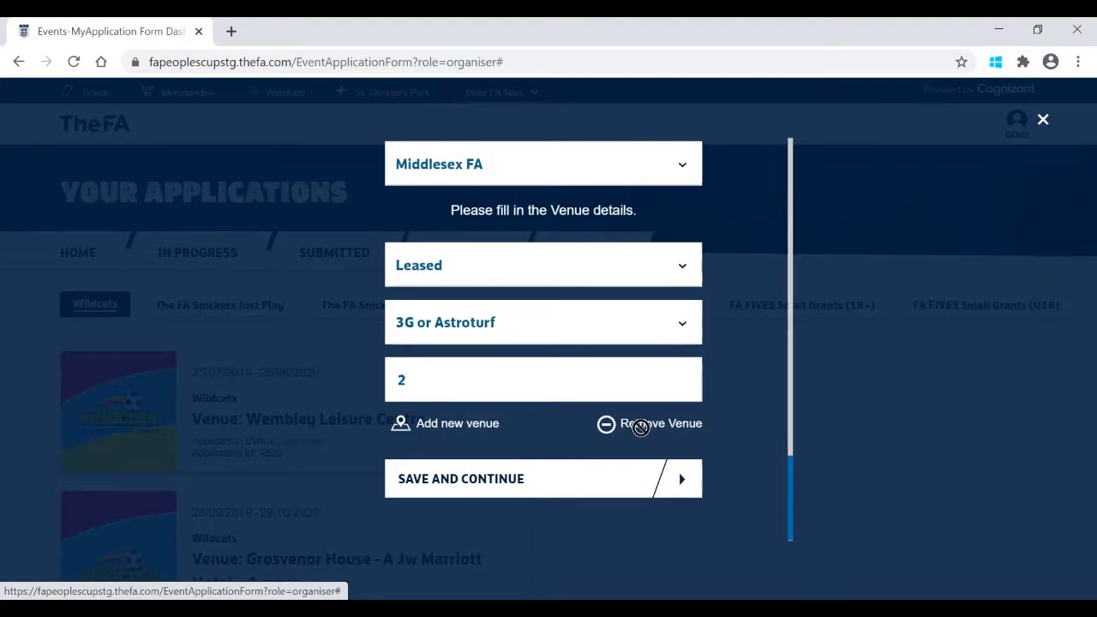
pyautogui.click(643, 432)
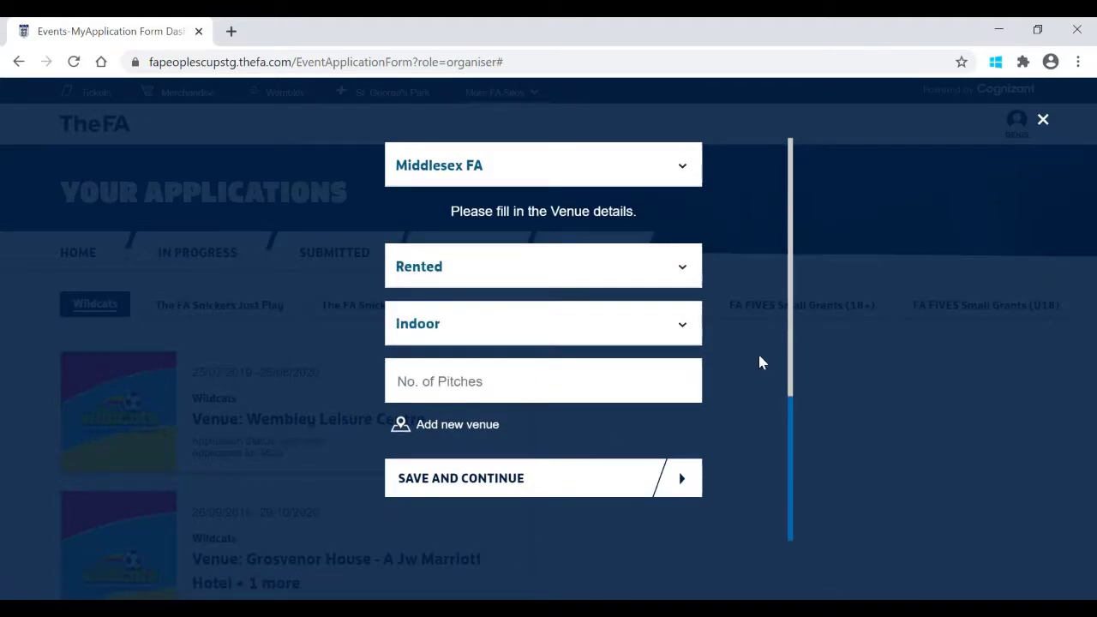
pyautogui.scroll(1, 732, 362)
pyautogui.scroll(7, 732, 362)
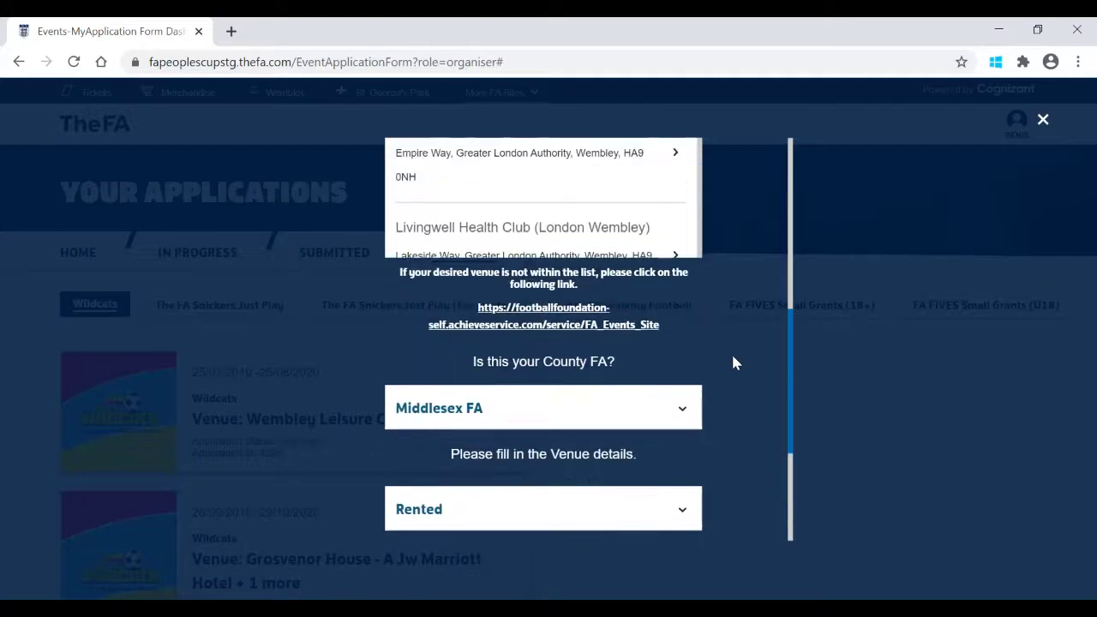
pyautogui.scroll(2, 733, 363)
pyautogui.scroll(-1, 727, 470)
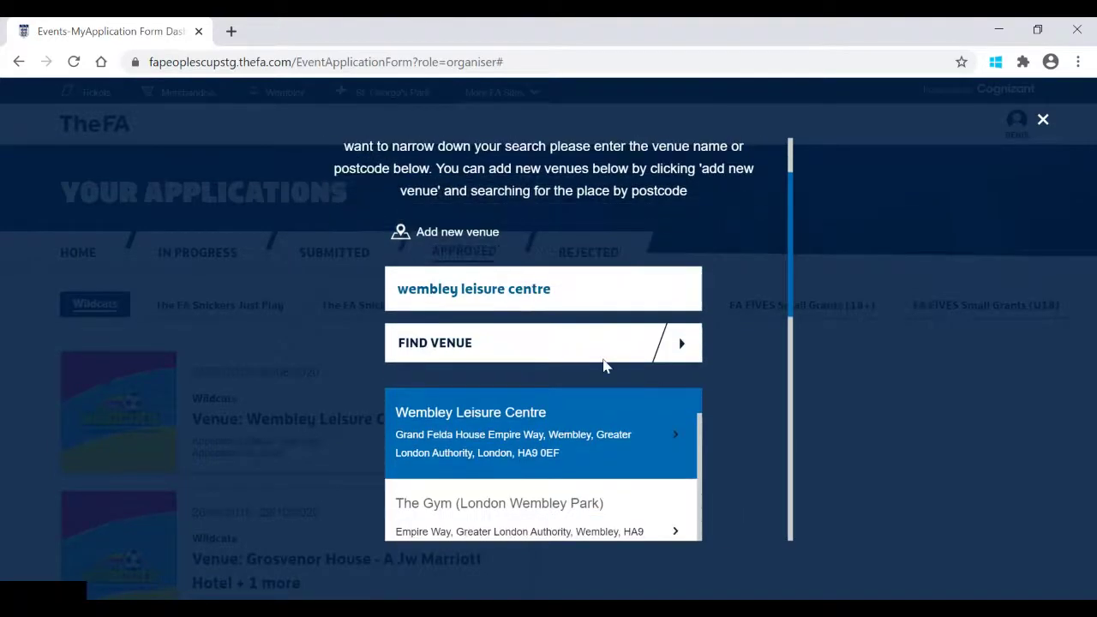
# Replace the venue search with 'rectory park' and pick Rectory Park (Middlesex Fa).
pyautogui.click(565, 291)
pyautogui.press('BackSpace')
pyautogui.press('BackSpace')
pyautogui.press('BackSpace')
pyautogui.press('BackSpace')
pyautogui.press('BackSpace')
pyautogui.press('BackSpace')
pyautogui.press('BackSpace')
pyautogui.press('BackSpace')
pyautogui.press('BackSpace')
pyautogui.press('BackSpace')
pyautogui.press('BackSpace')
pyautogui.press('BackSpace')
pyautogui.press('BackSpace')
pyautogui.press('BackSpace')
pyautogui.press('BackSpace')
pyautogui.press('BackSpace')
pyautogui.press('BackSpace')
pyautogui.press('BackSpace')
pyautogui.press('BackSpace')
pyautogui.press('BackSpace')
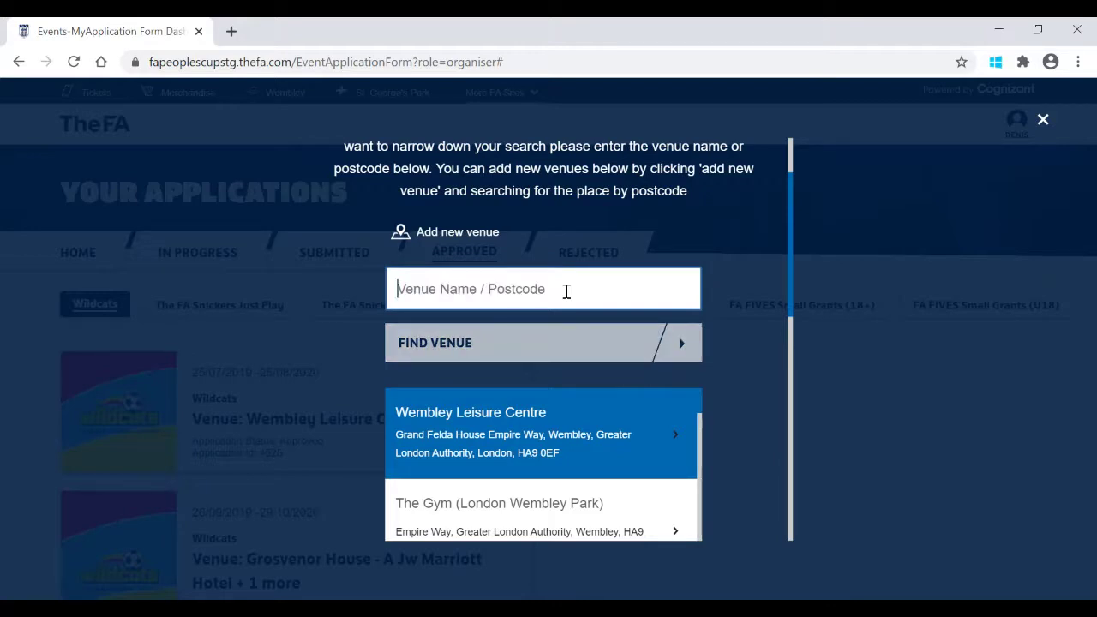
pyautogui.write('rec')
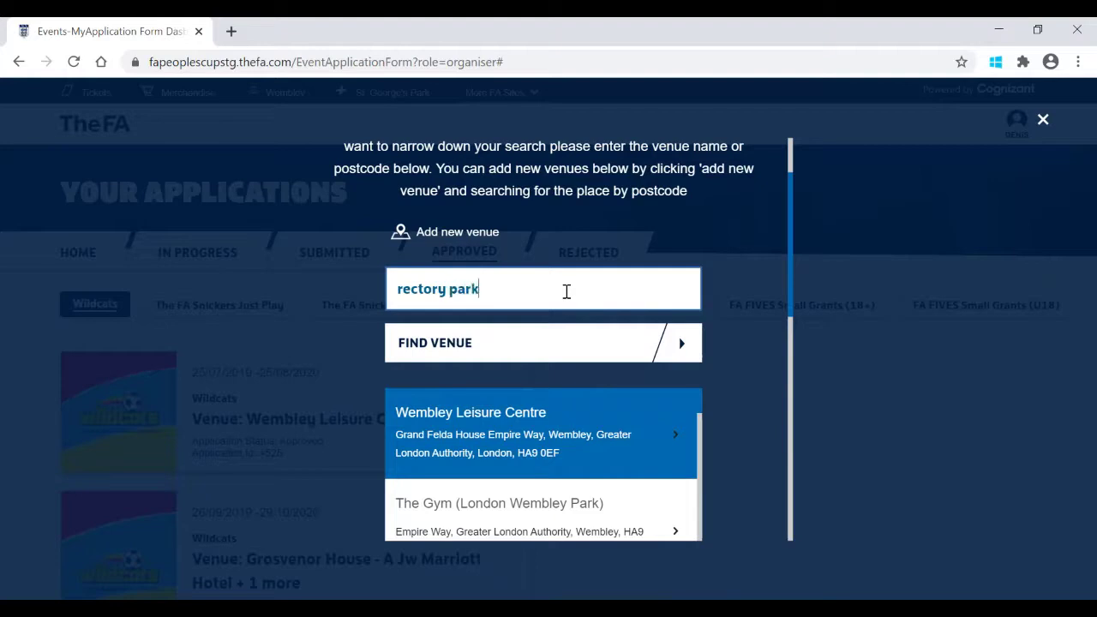
pyautogui.write('tory park')
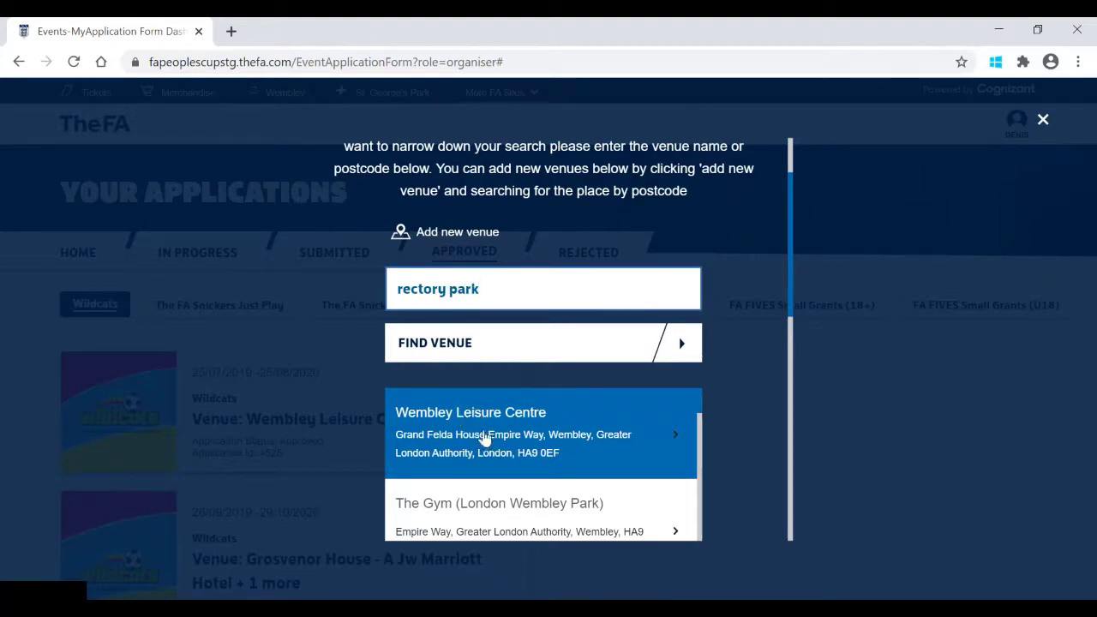
pyautogui.click(471, 352)
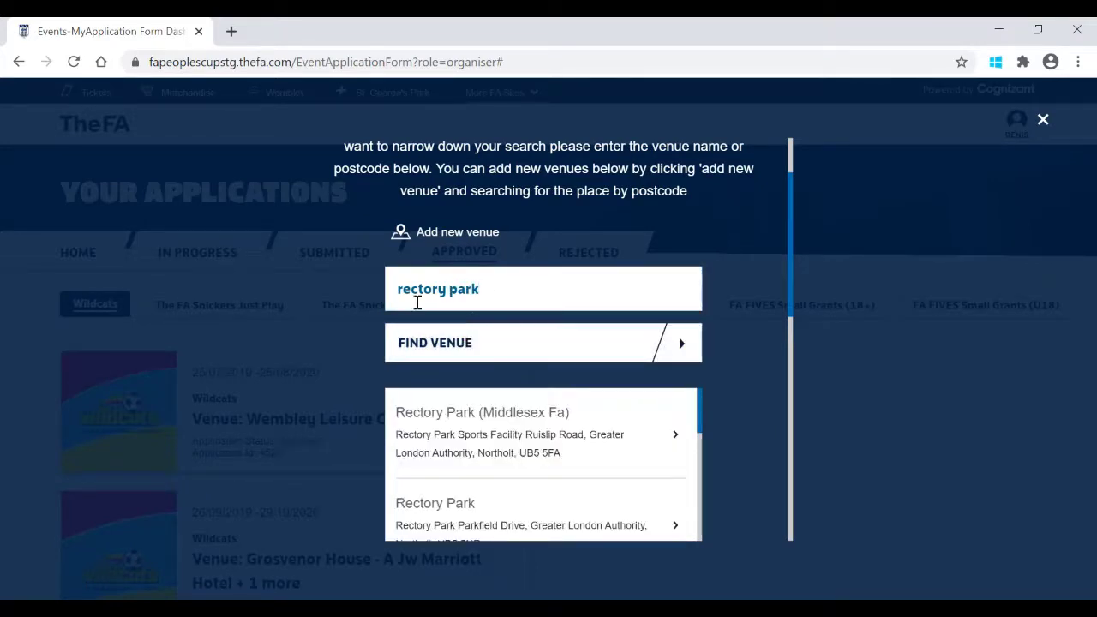
pyautogui.scroll(-2, 568, 372)
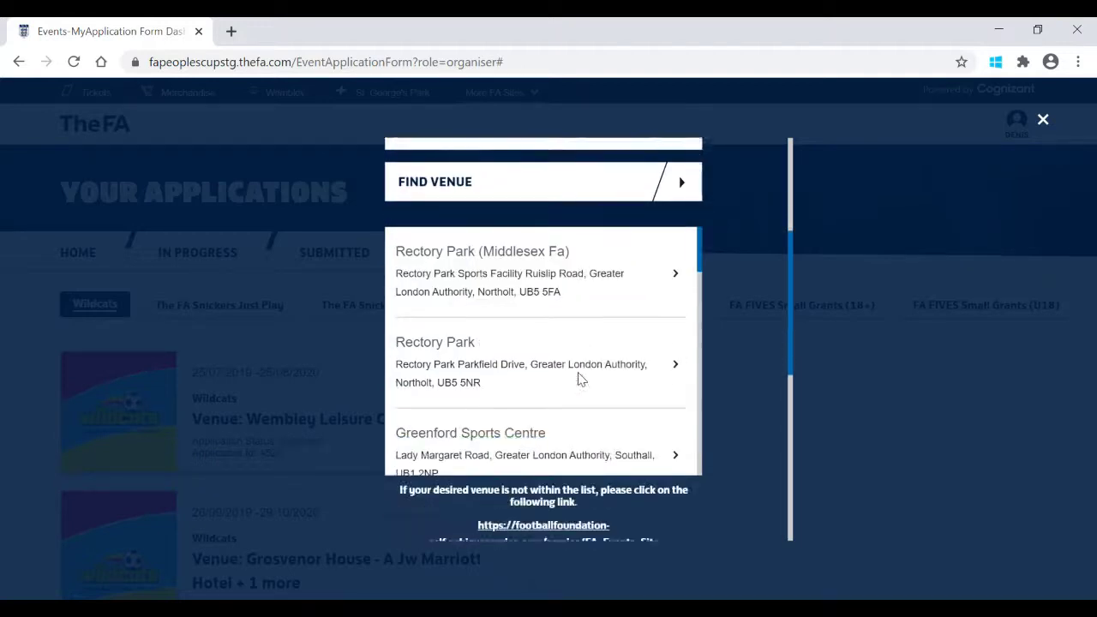
pyautogui.click(454, 290)
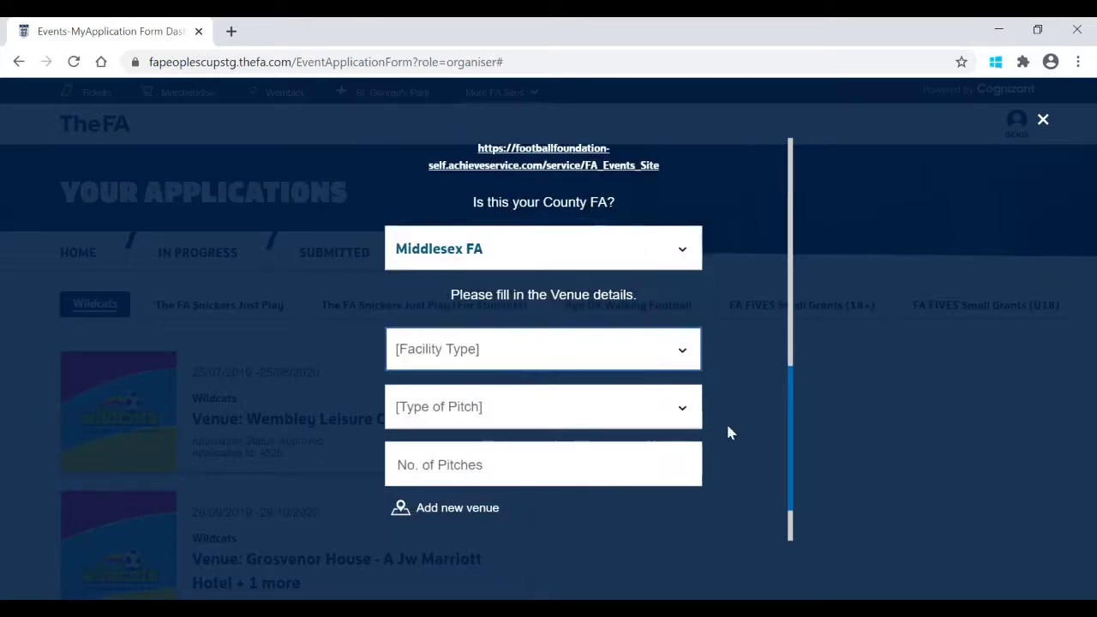
# Set an Owned facility, 3G or Astroturf pitch and 2 pitches, then save and continue.
pyautogui.click(685, 460)
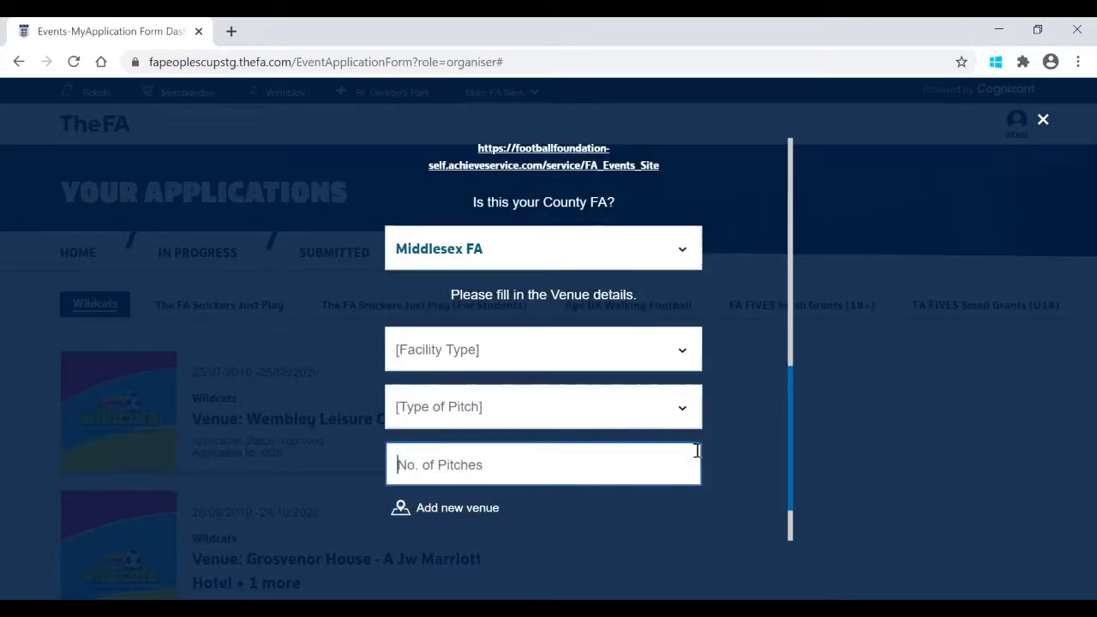
pyautogui.scroll(3, 718, 423)
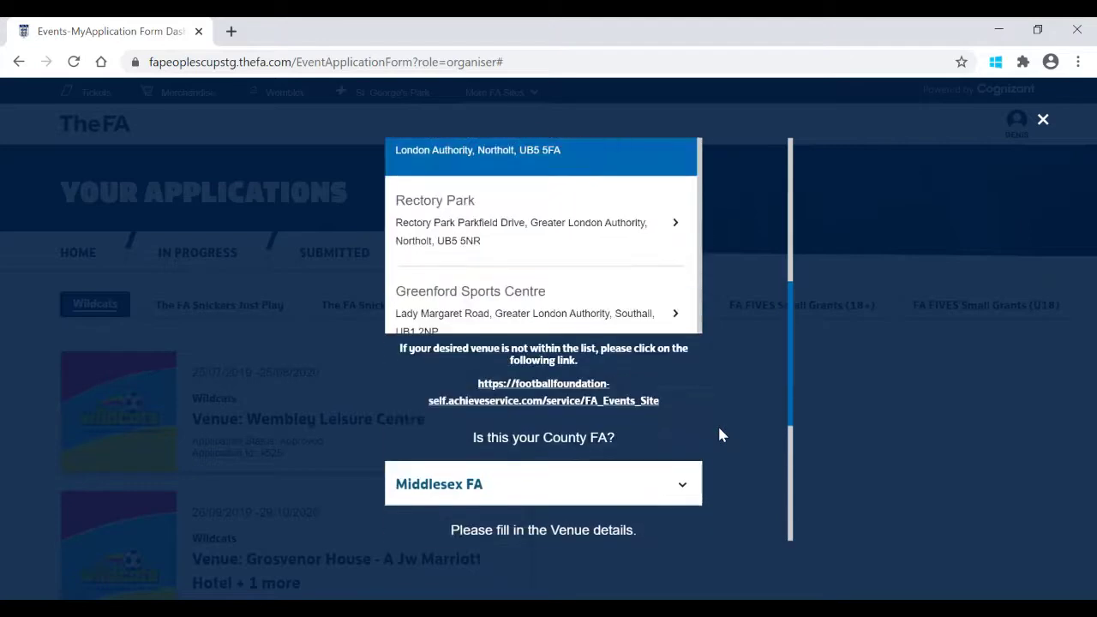
pyautogui.scroll(1, 720, 434)
pyautogui.scroll(-1, 705, 433)
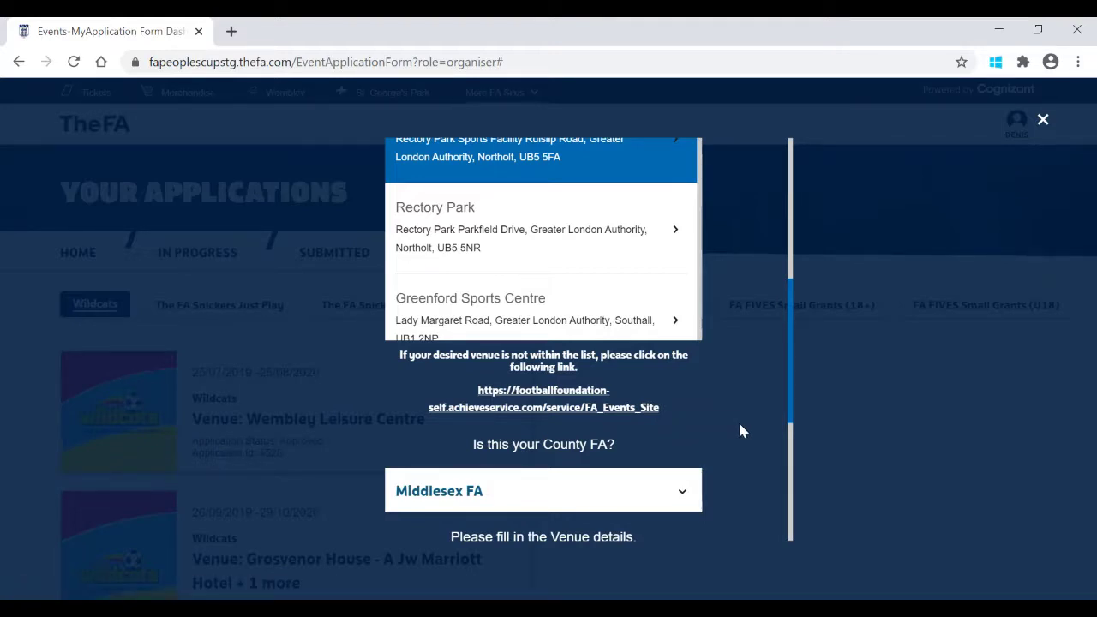
pyautogui.scroll(-4, 741, 430)
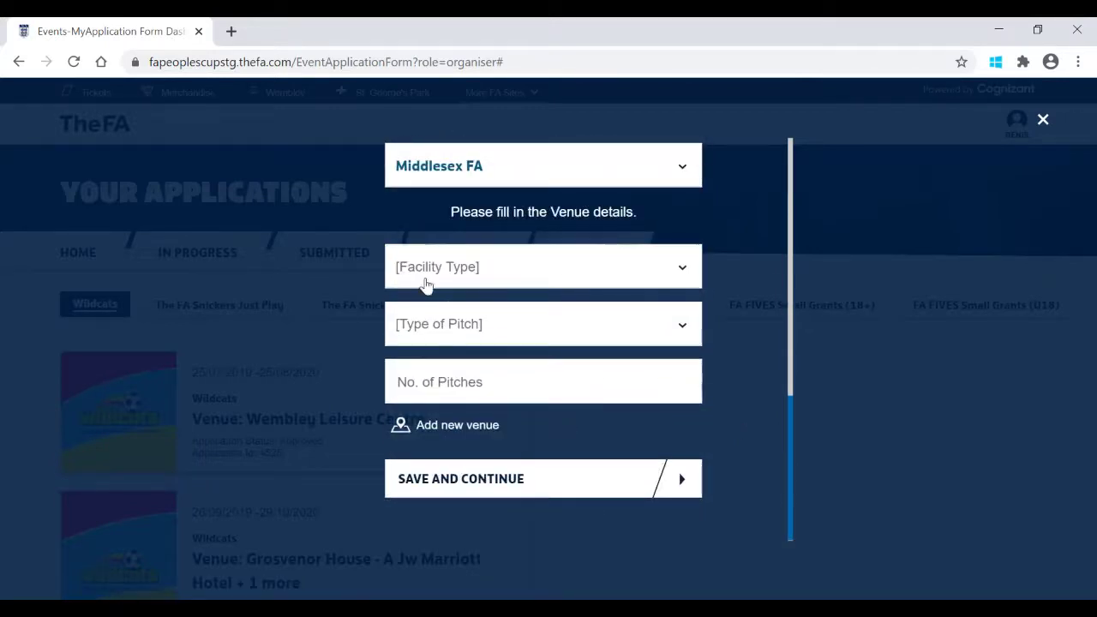
pyautogui.click(423, 277)
pyautogui.click(434, 331)
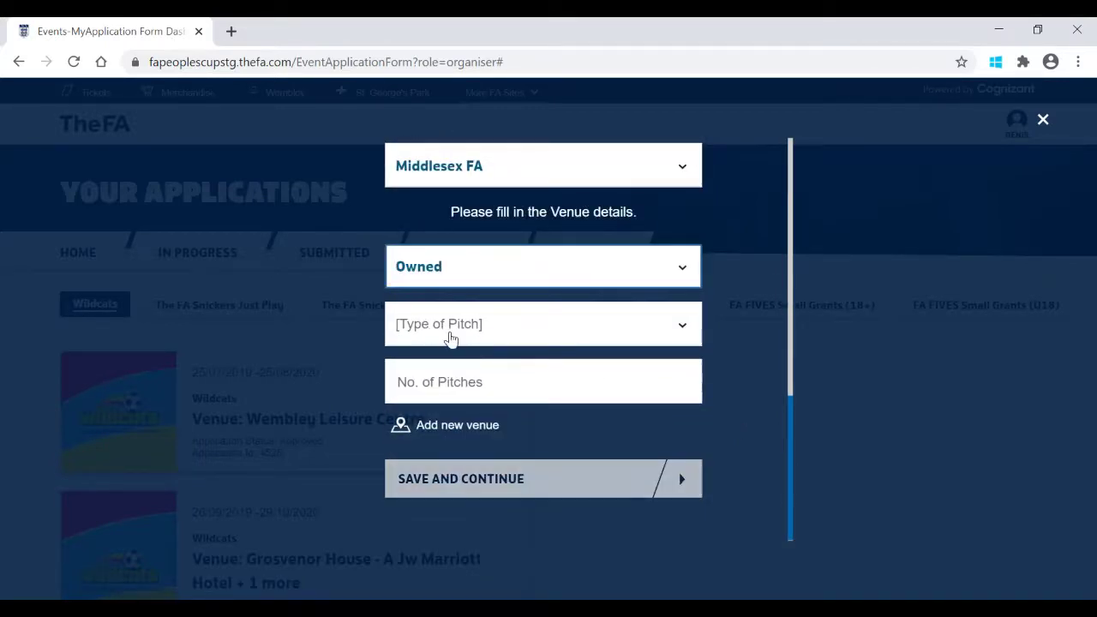
pyautogui.click(448, 341)
pyautogui.click(490, 398)
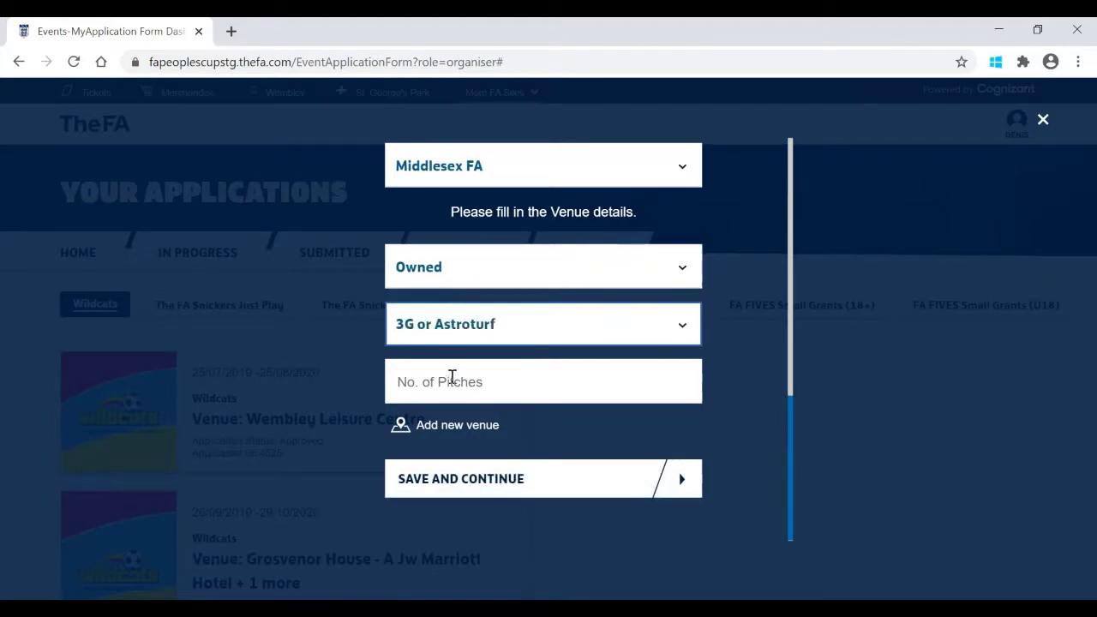
pyautogui.click(450, 380)
pyautogui.write('2')
pyautogui.click(513, 480)
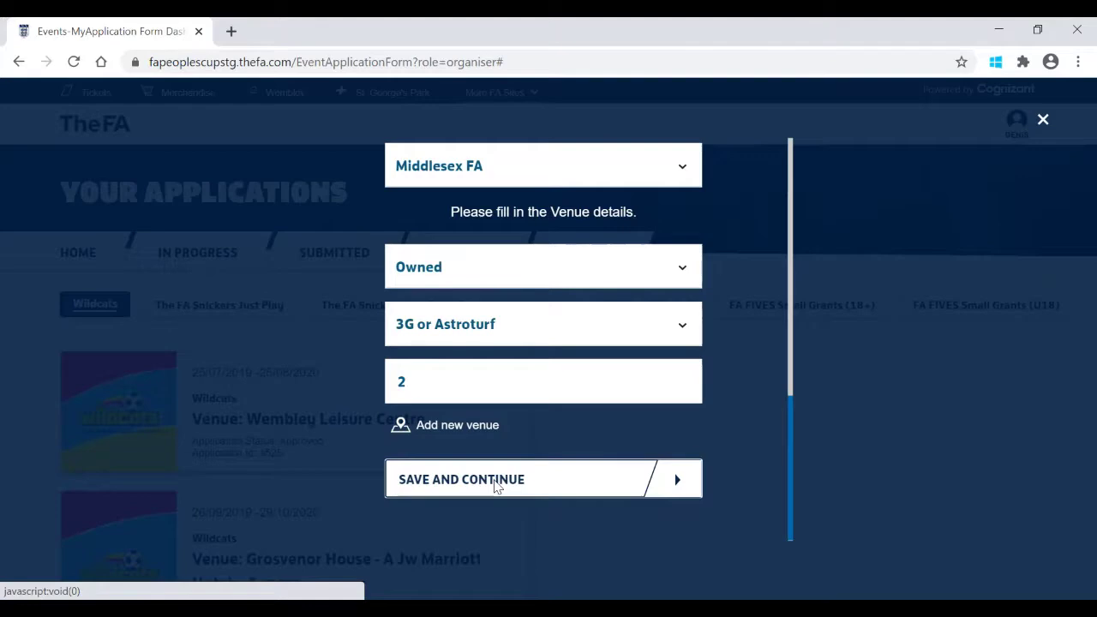
pyautogui.scroll(-15, 813, 426)
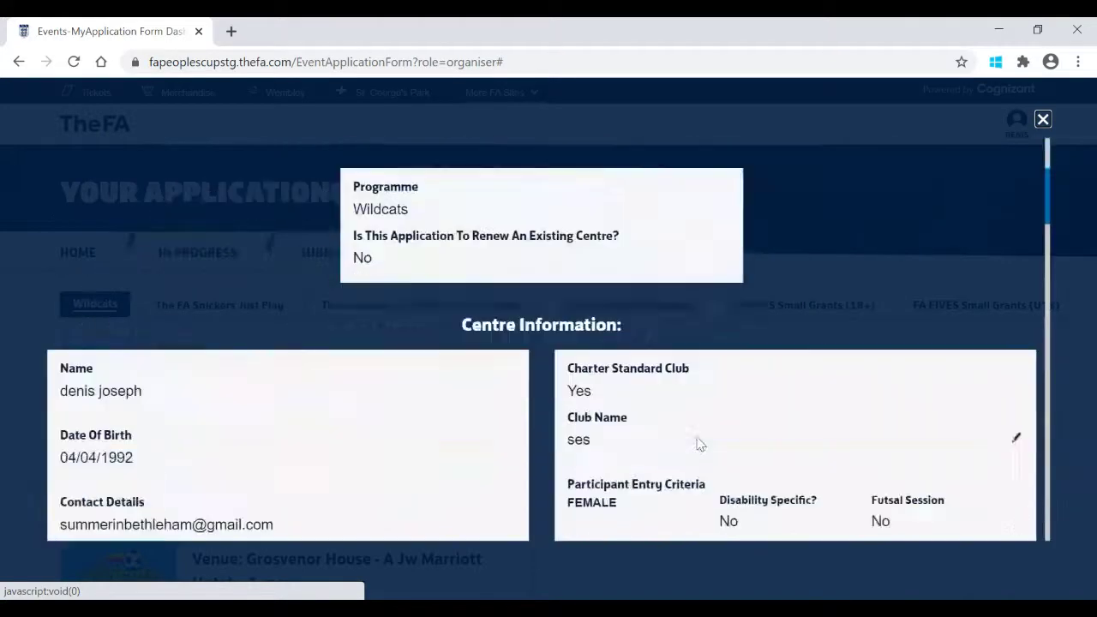
pyautogui.scroll(-2, 705, 426)
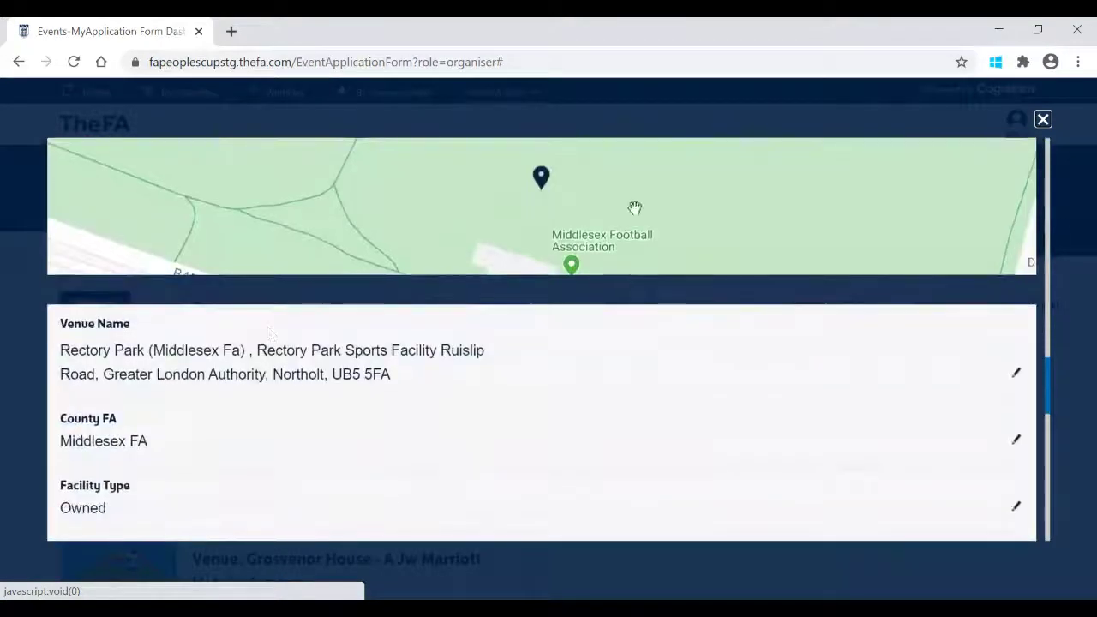
pyautogui.scroll(-1, 576, 297)
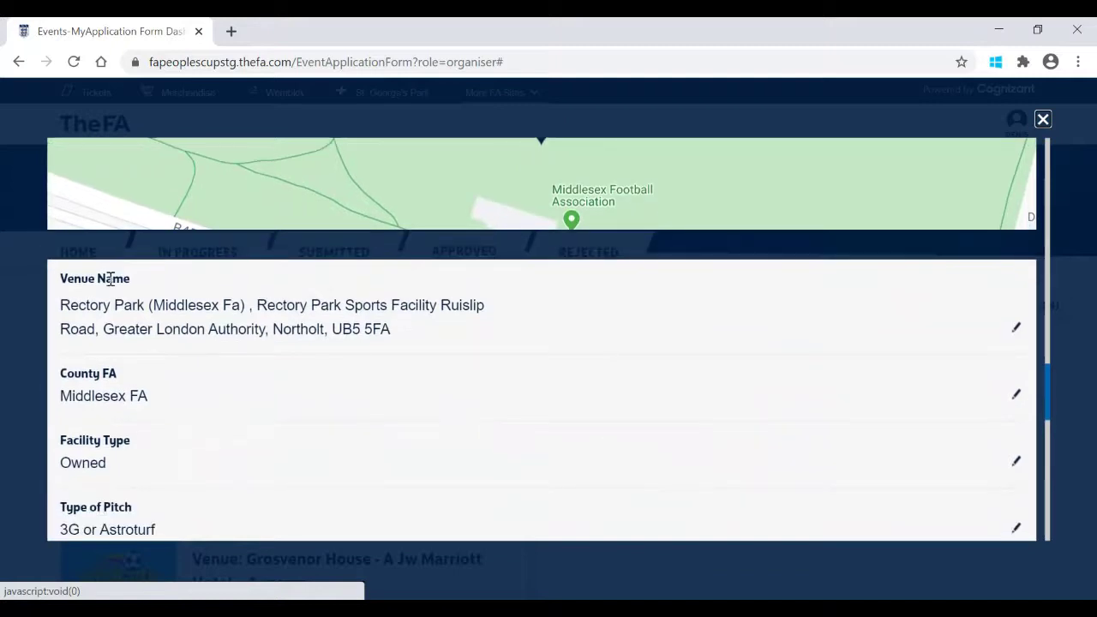
pyautogui.scroll(-2, 546, 312)
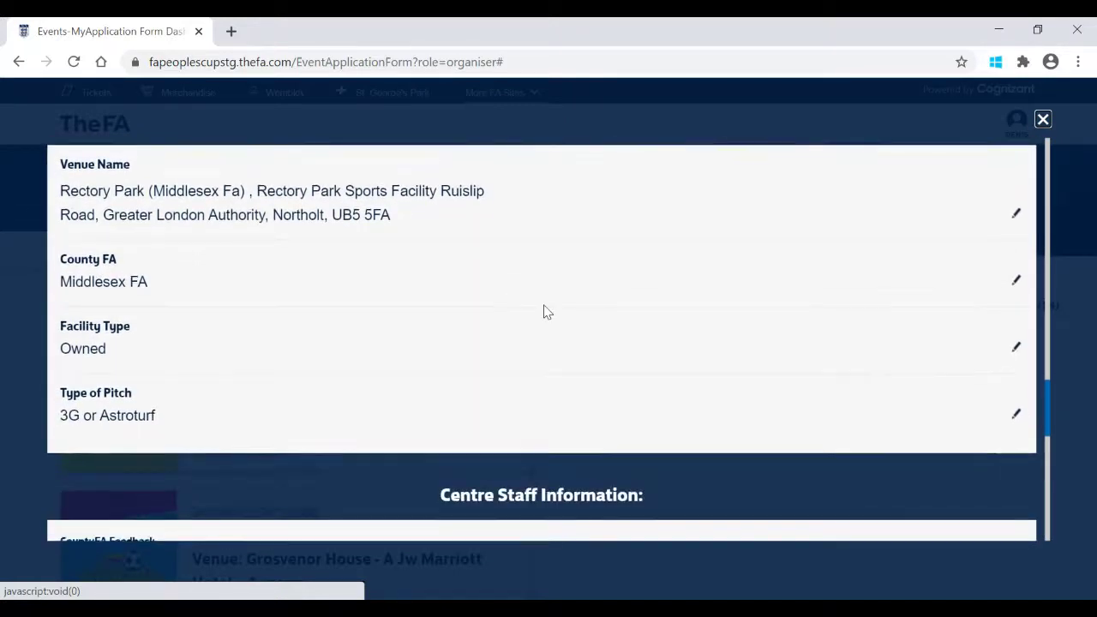
pyautogui.scroll(-1, 543, 311)
pyautogui.scroll(-1, 526, 358)
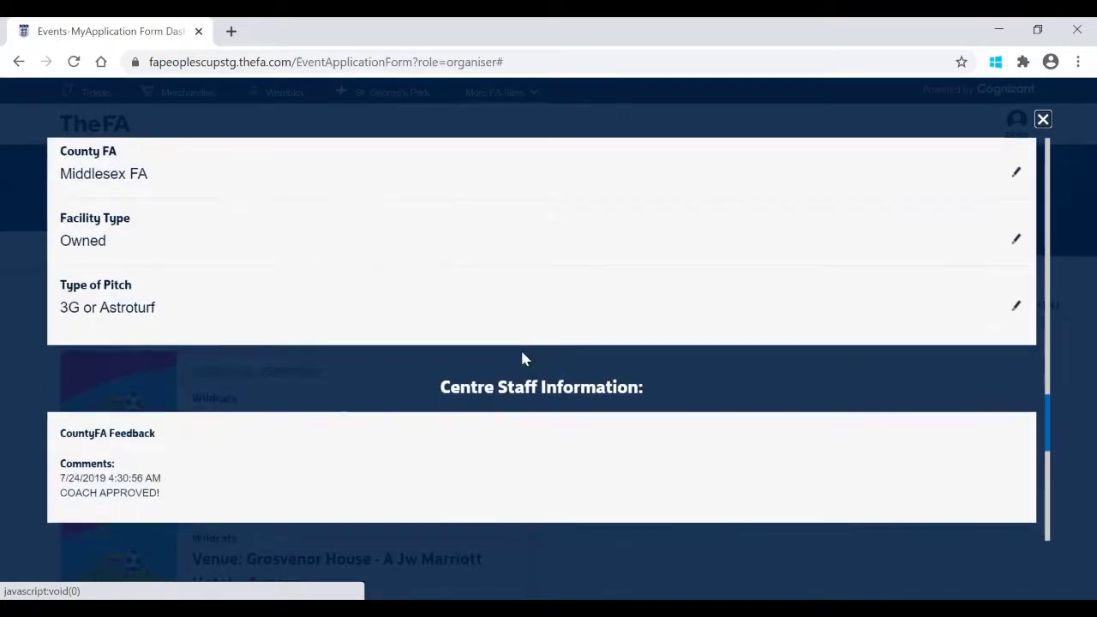
pyautogui.scroll(-1, 522, 357)
pyautogui.scroll(2, 566, 411)
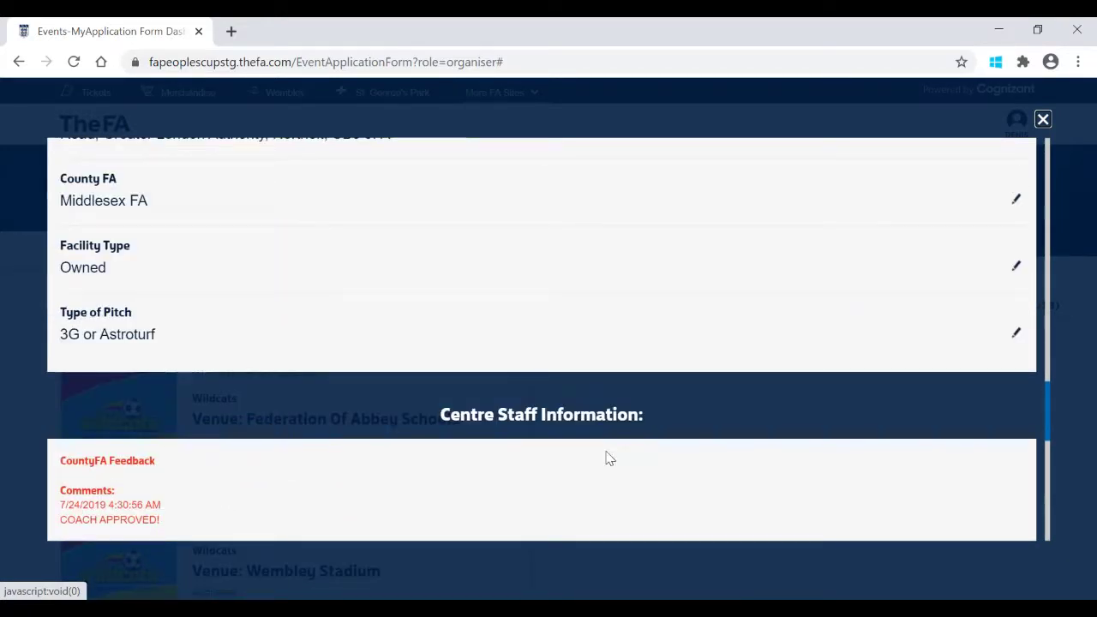
pyautogui.scroll(-4, 605, 458)
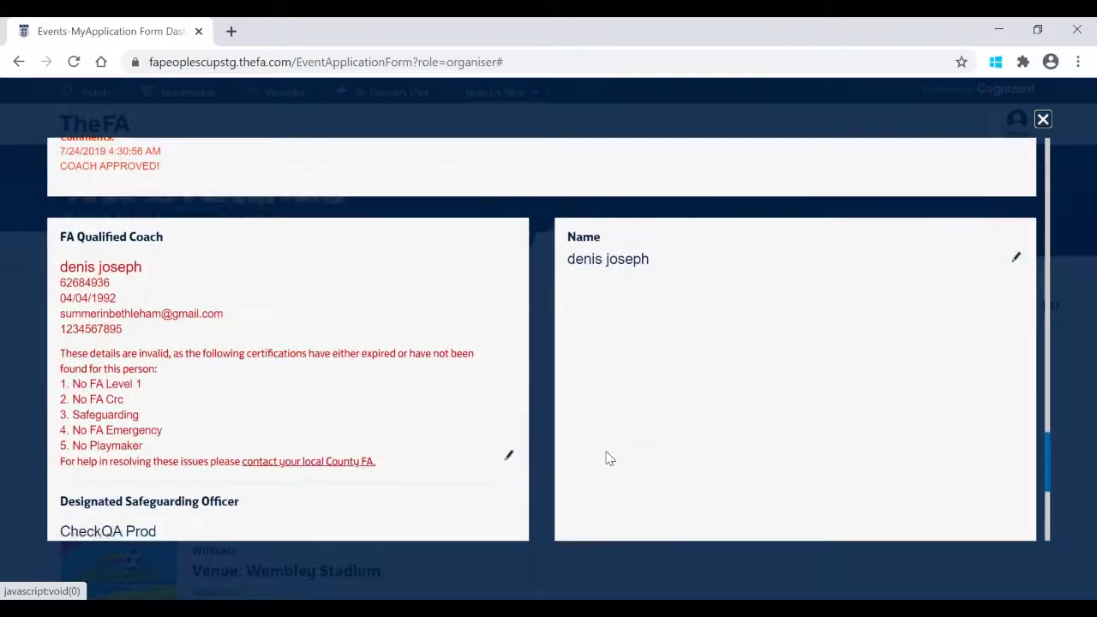
pyautogui.scroll(-1, 605, 458)
pyautogui.scroll(-1, 541, 361)
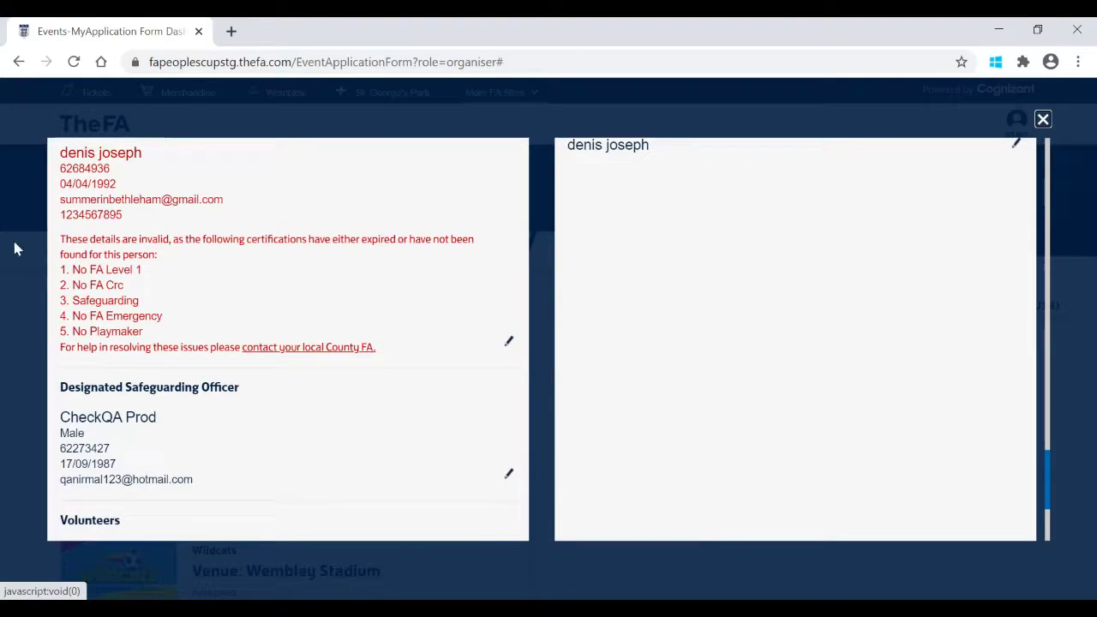
pyautogui.scroll(1, 534, 367)
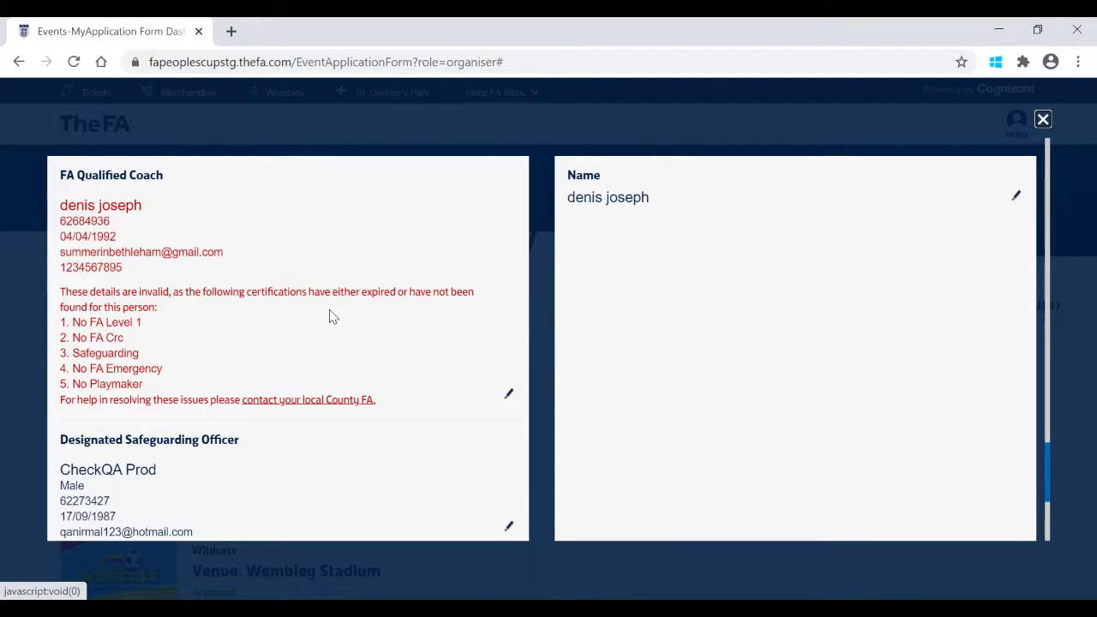
pyautogui.scroll(-3, 332, 317)
pyautogui.scroll(3, 332, 317)
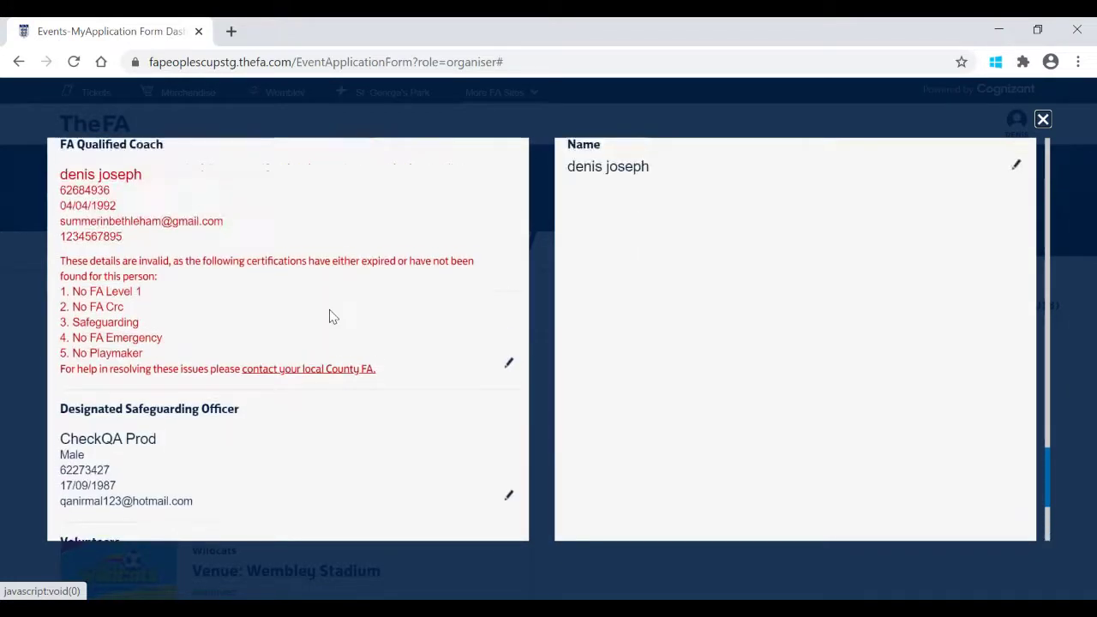
pyautogui.scroll(1, 332, 317)
pyautogui.scroll(-1, 294, 345)
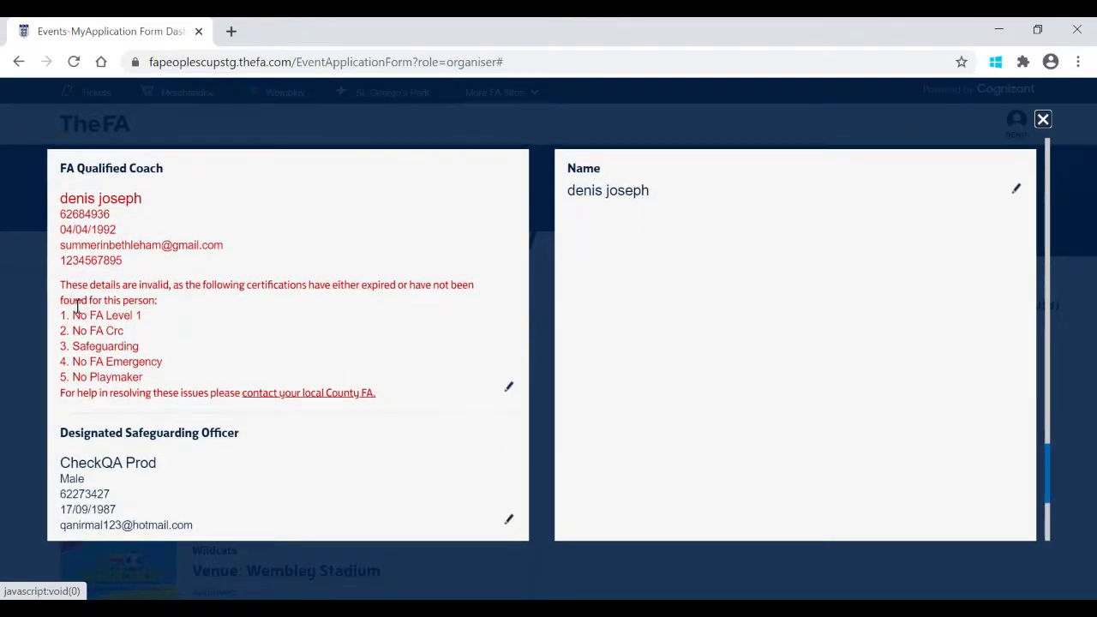
# Remove the invalid lead coach from the FA Qualified Coach card, confirming with YES.
pyautogui.click(510, 391)
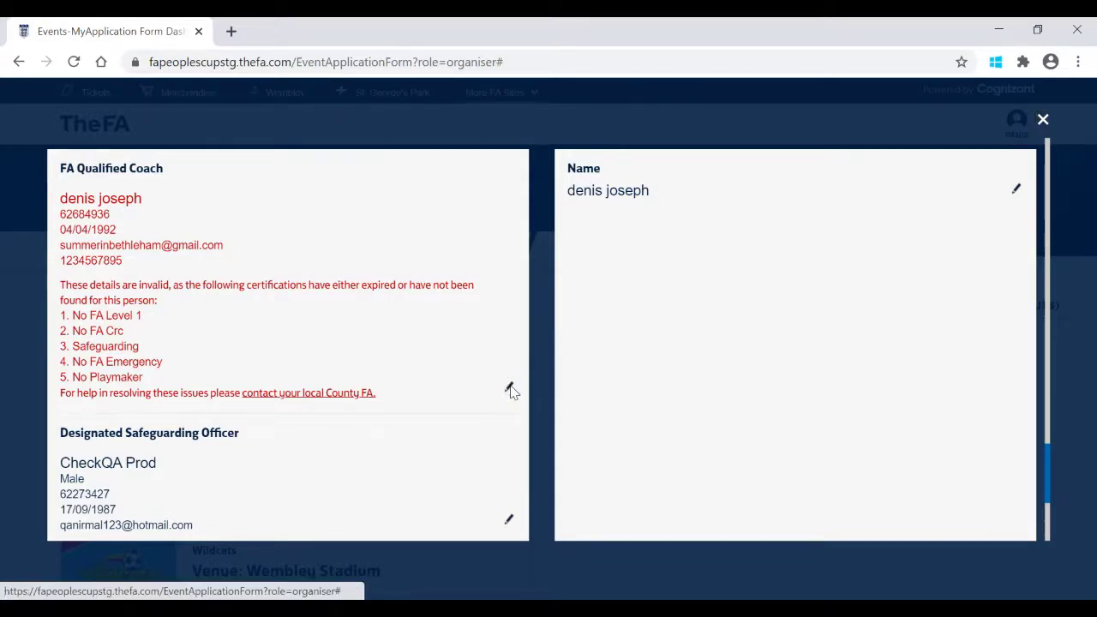
pyautogui.scroll(-5, 566, 405)
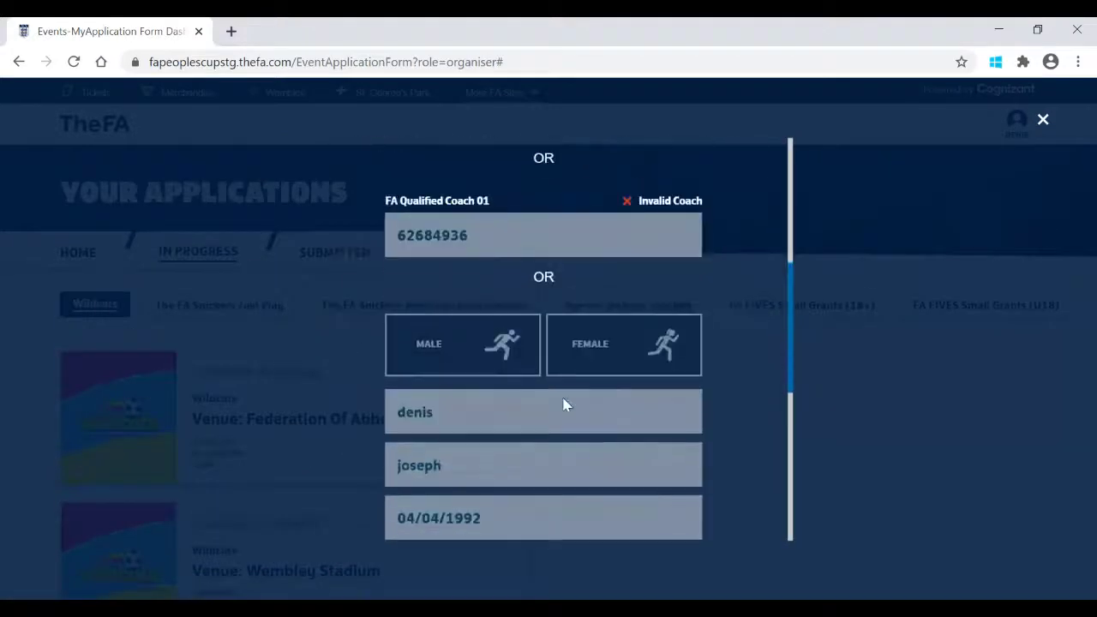
pyautogui.scroll(1, 565, 403)
pyautogui.scroll(1, 554, 266)
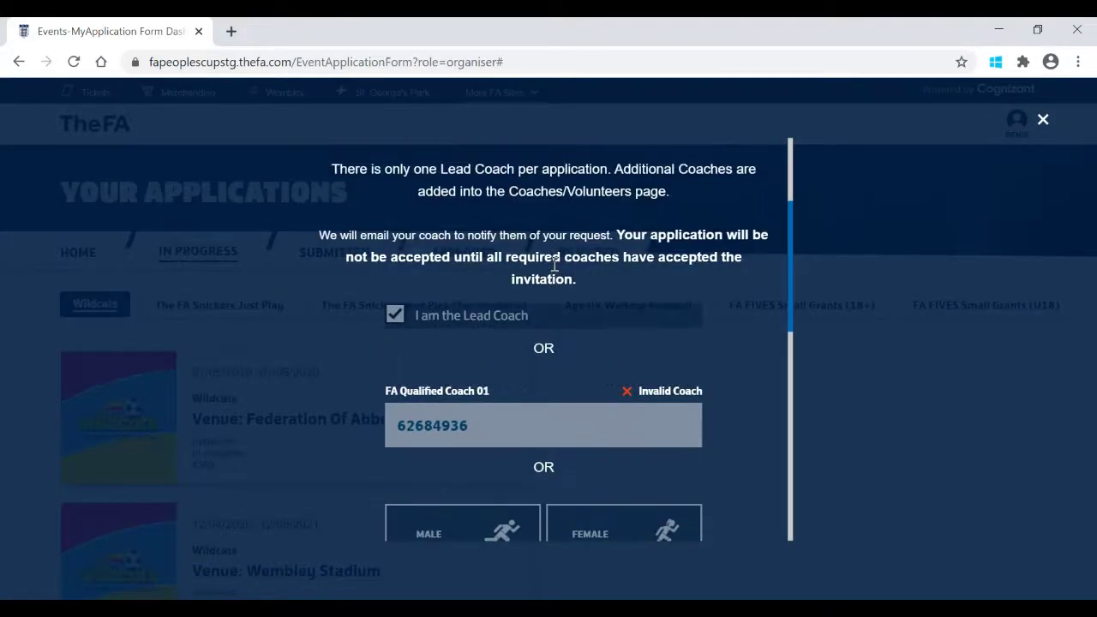
pyautogui.scroll(-10, 572, 427)
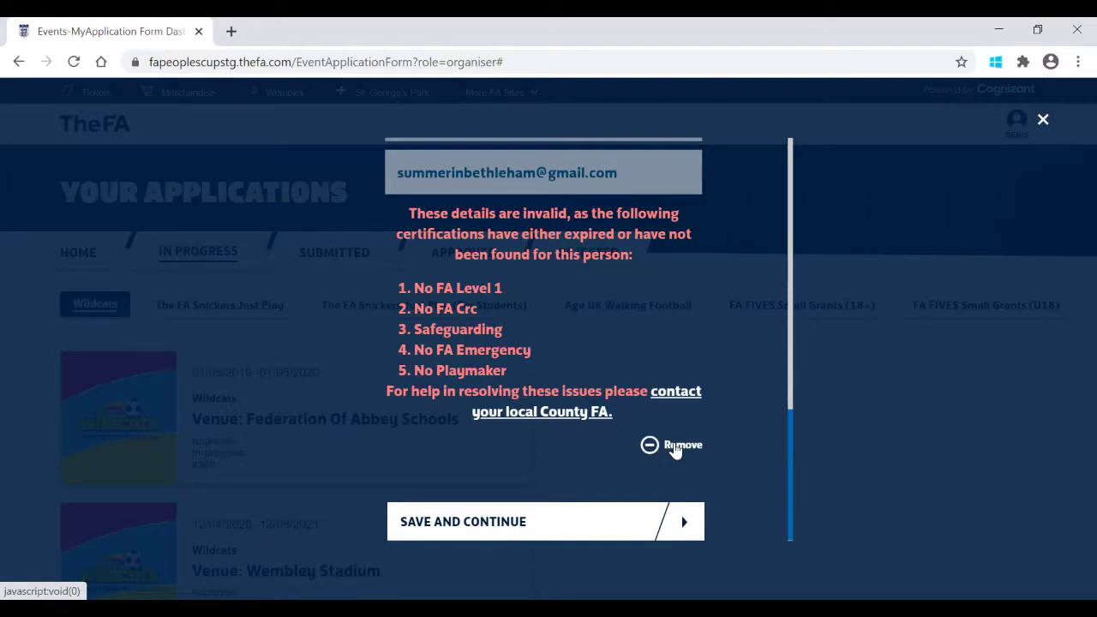
pyautogui.click(674, 447)
pyautogui.click(526, 393)
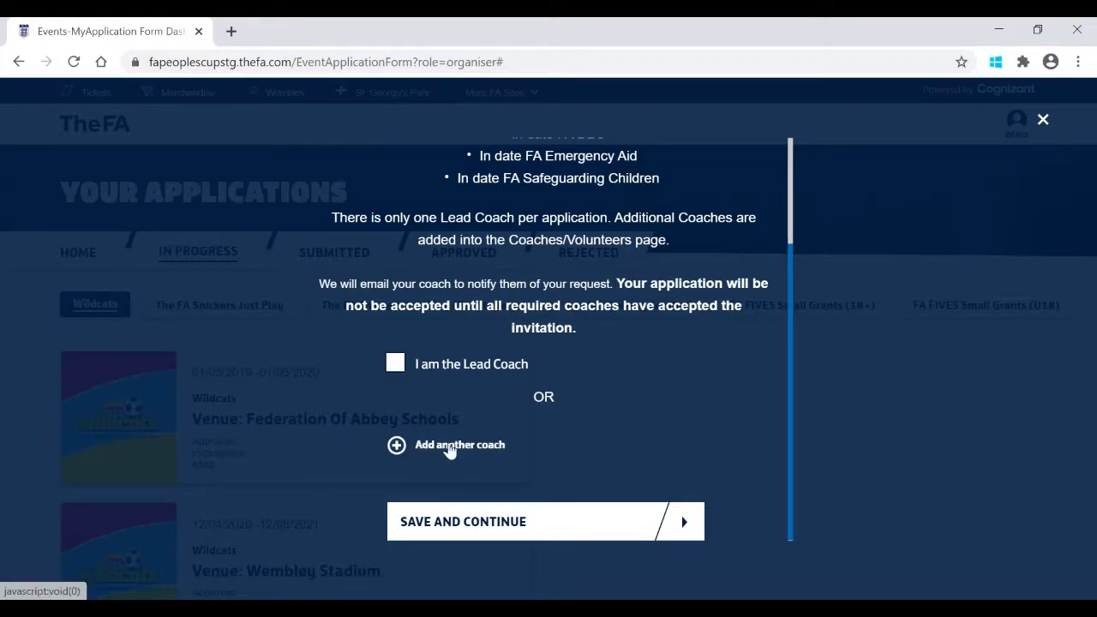
# Add another coach but leave the FA Number blank, then save the coach step.
pyautogui.click(449, 446)
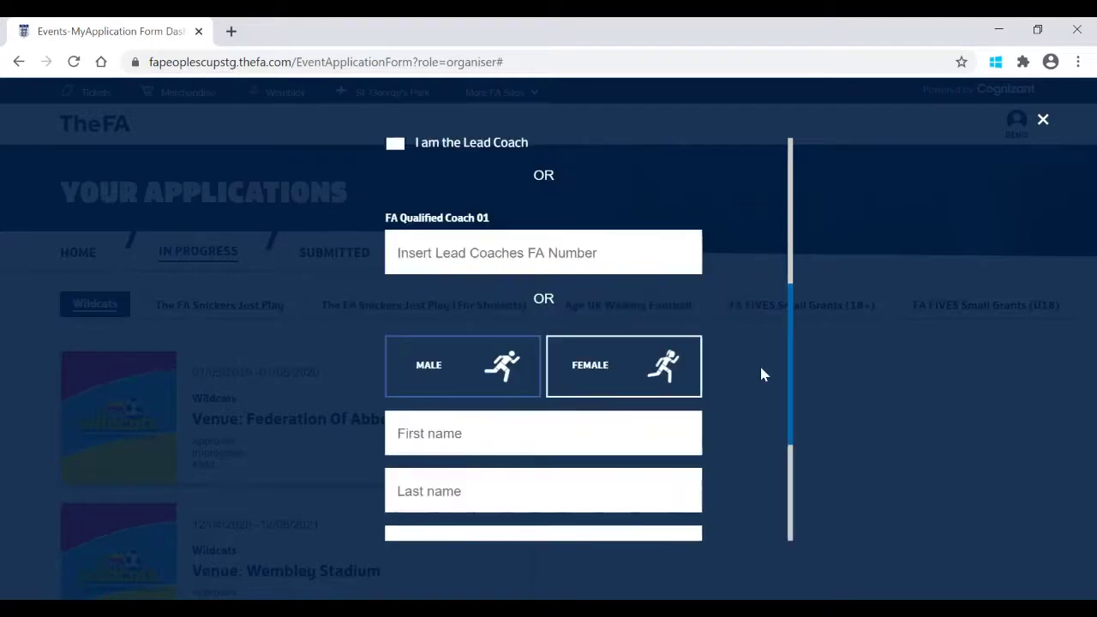
pyautogui.click(513, 230)
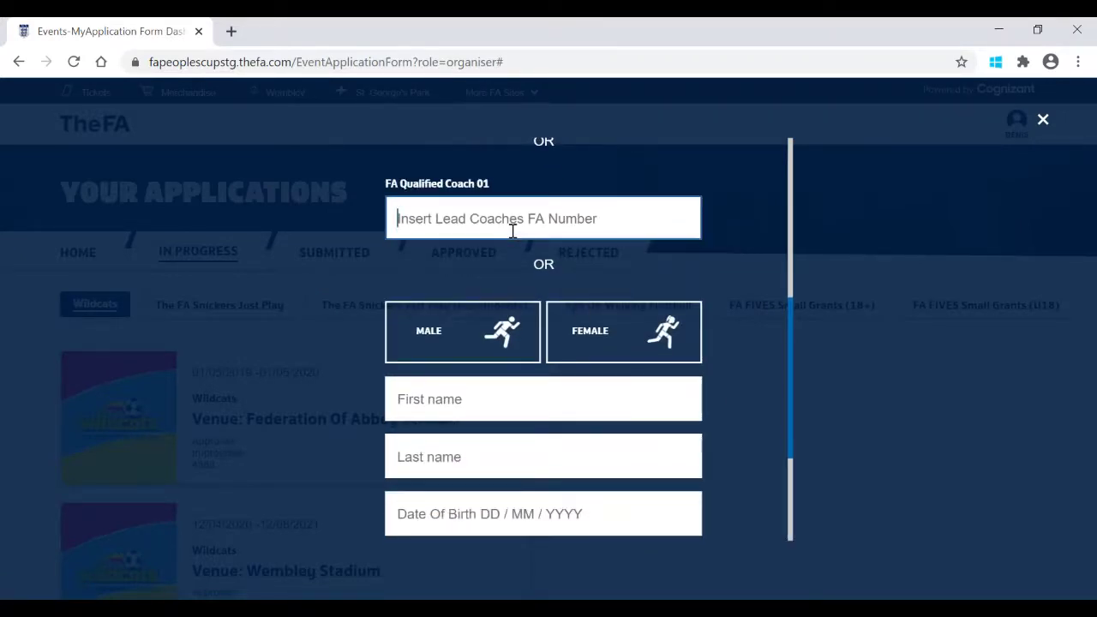
pyautogui.scroll(-1, 685, 260)
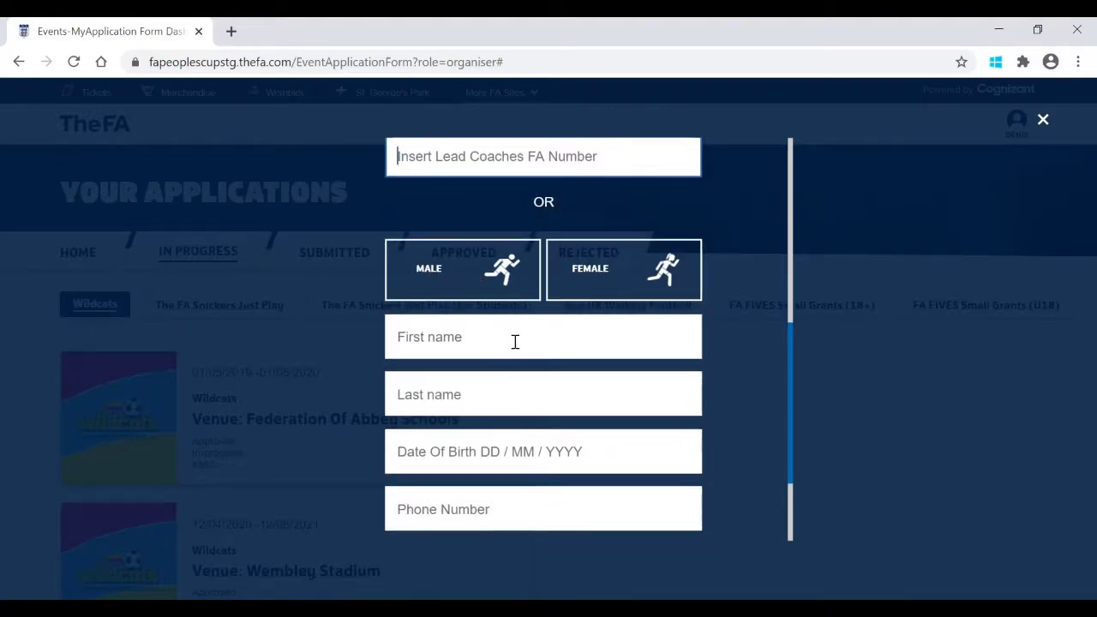
pyautogui.scroll(-1, 451, 287)
pyautogui.scroll(-1, 538, 387)
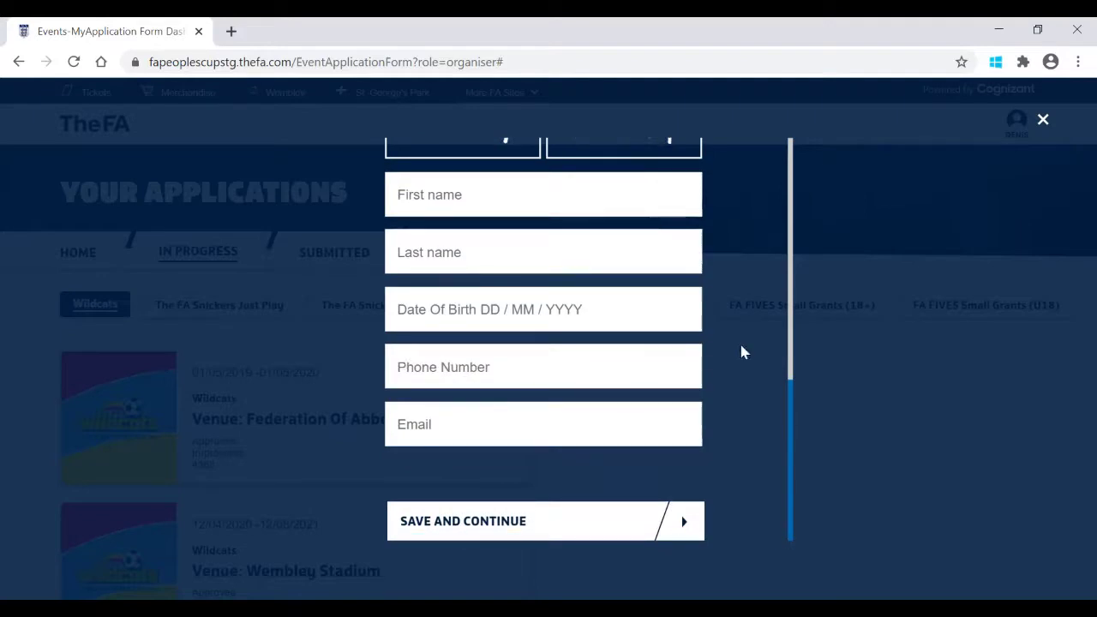
pyautogui.scroll(2, 742, 350)
pyautogui.scroll(1, 689, 299)
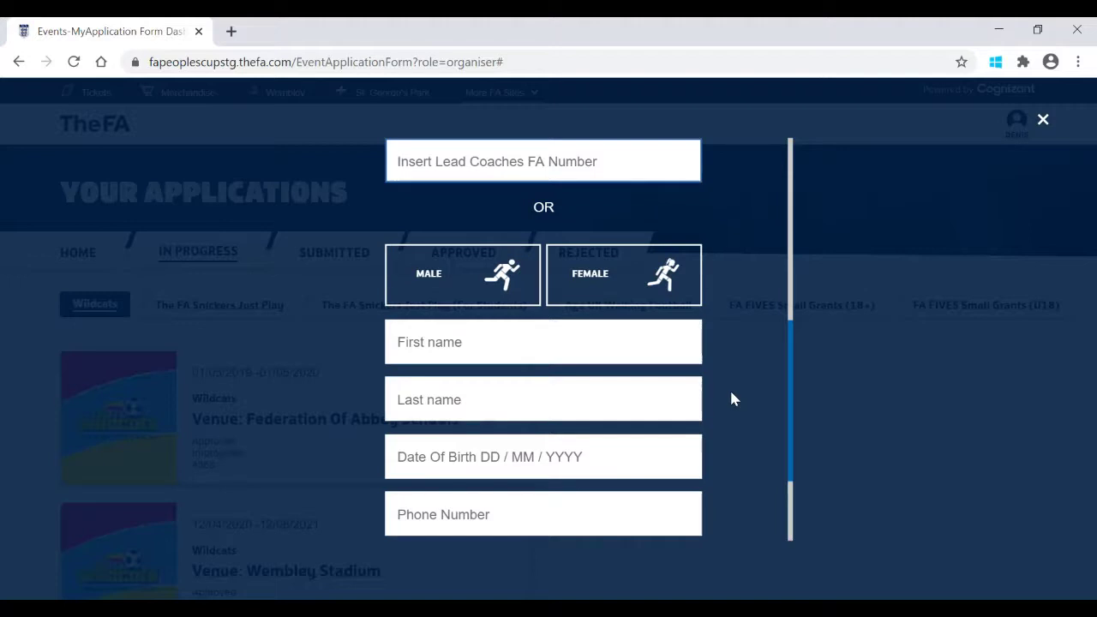
pyautogui.scroll(-2, 731, 397)
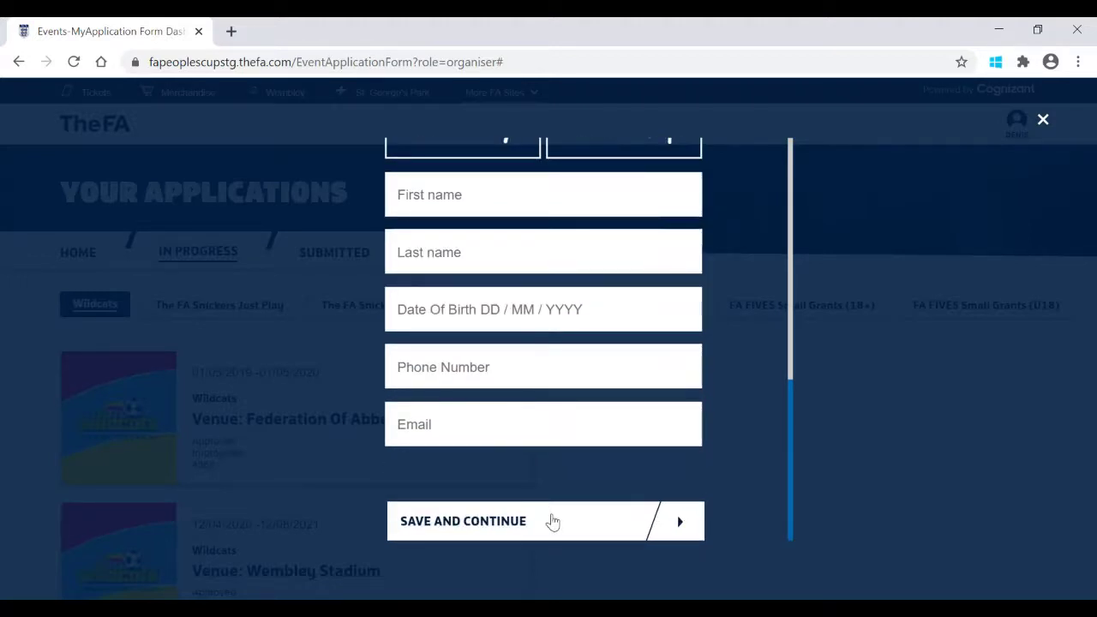
pyautogui.click(553, 521)
# Scroll through the Application Summary to check the Rectory Park venue and Saturday-only days.
pyautogui.scroll(-5, 412, 469)
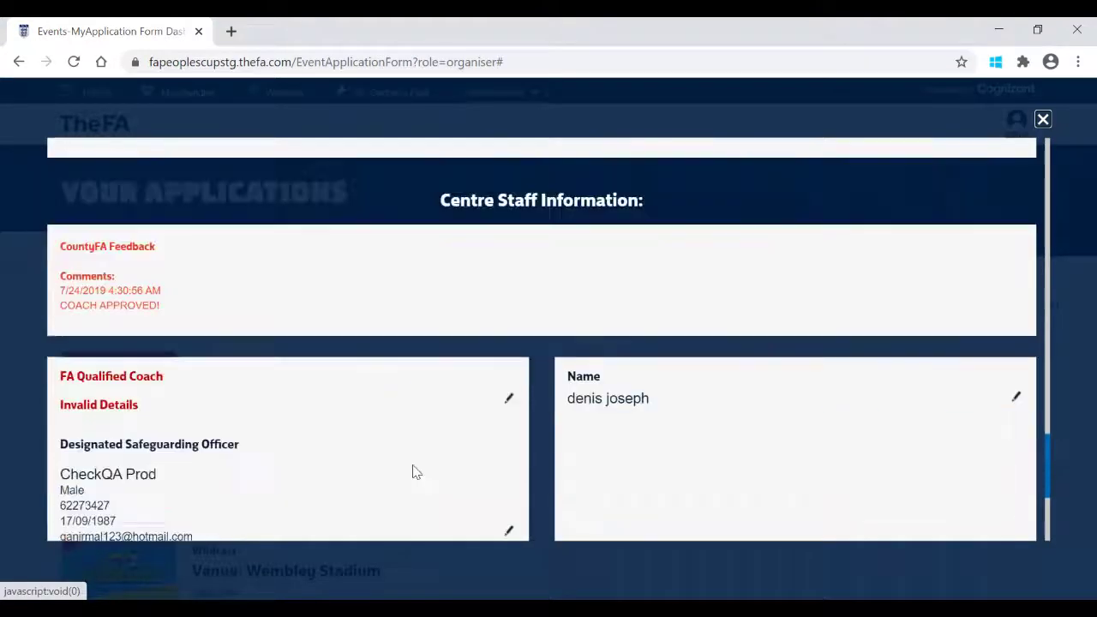
pyautogui.scroll(-2, 414, 472)
pyautogui.scroll(3, 708, 311)
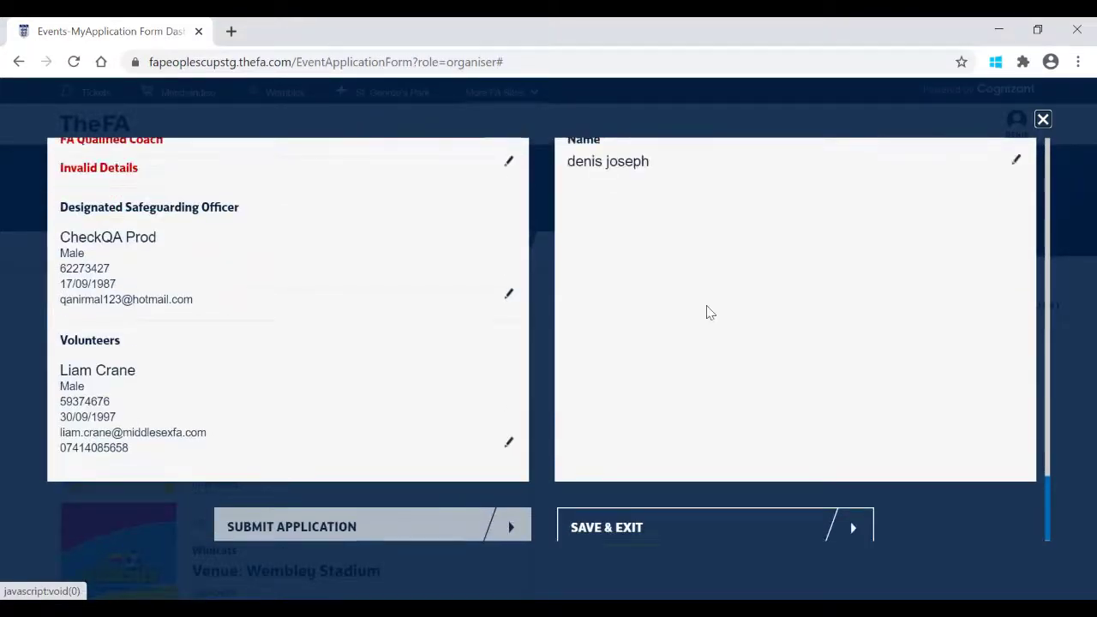
pyautogui.scroll(3, 556, 284)
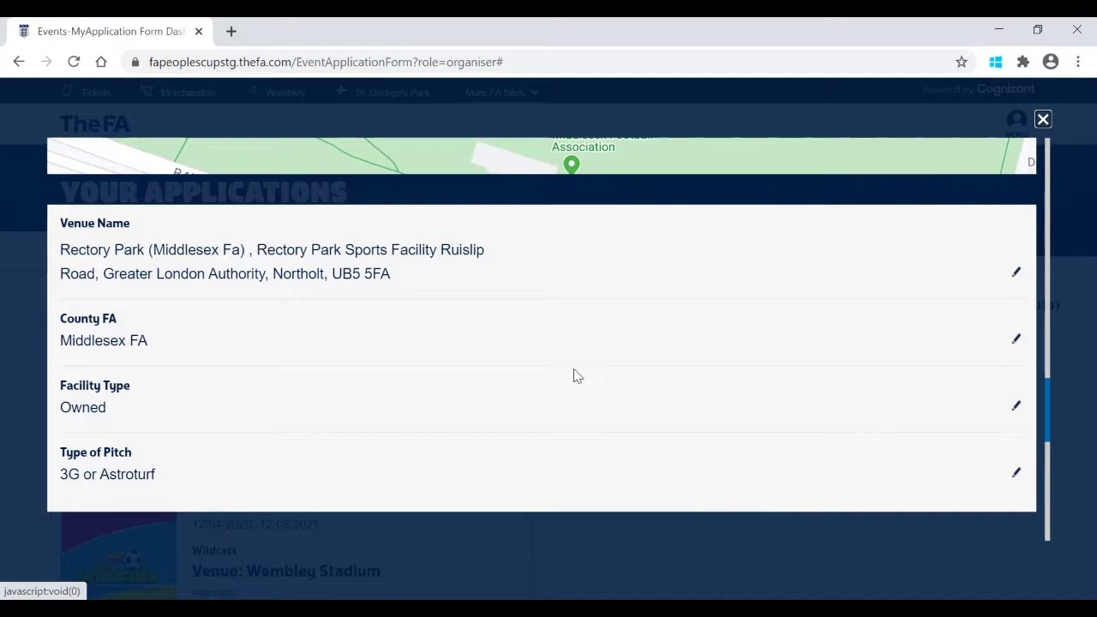
pyautogui.scroll(-4, 576, 375)
pyautogui.scroll(-2, 576, 375)
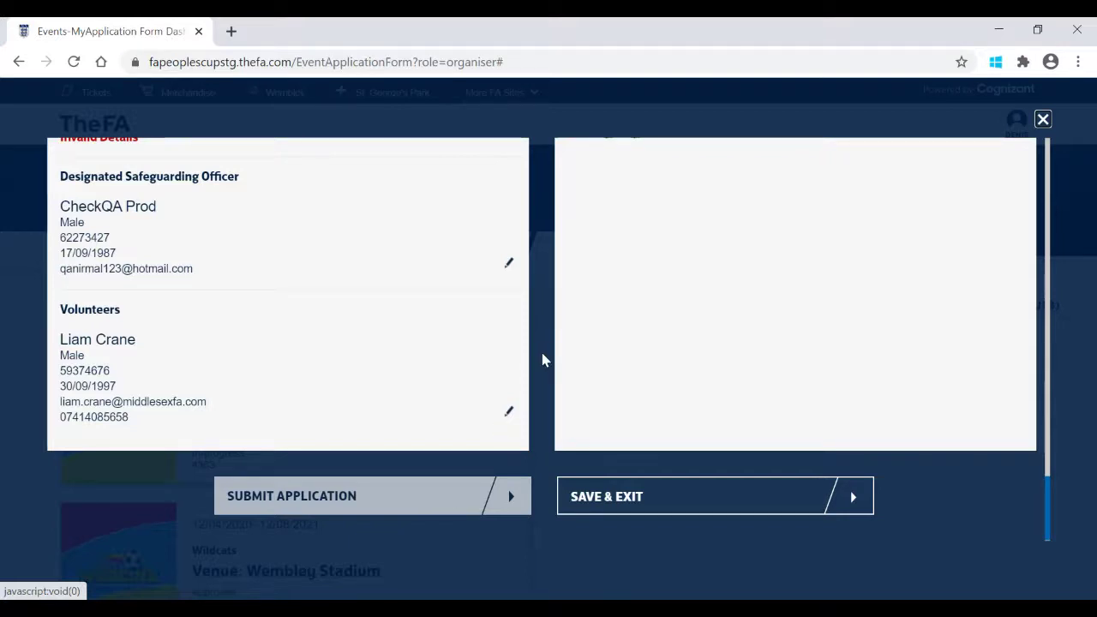
pyautogui.scroll(5, 543, 360)
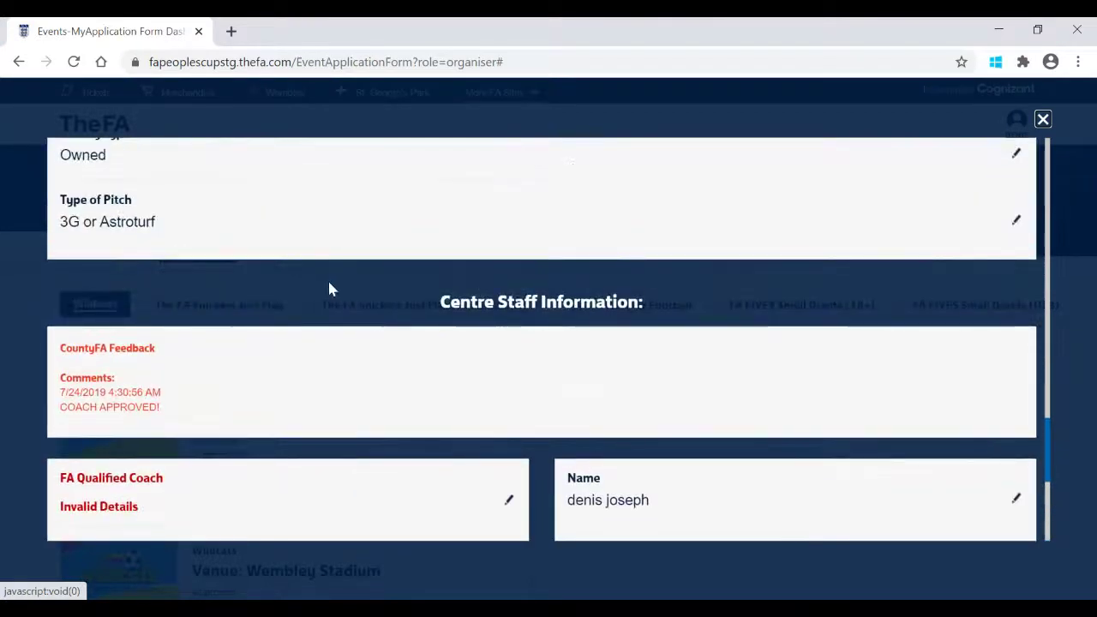
pyautogui.scroll(5, 325, 382)
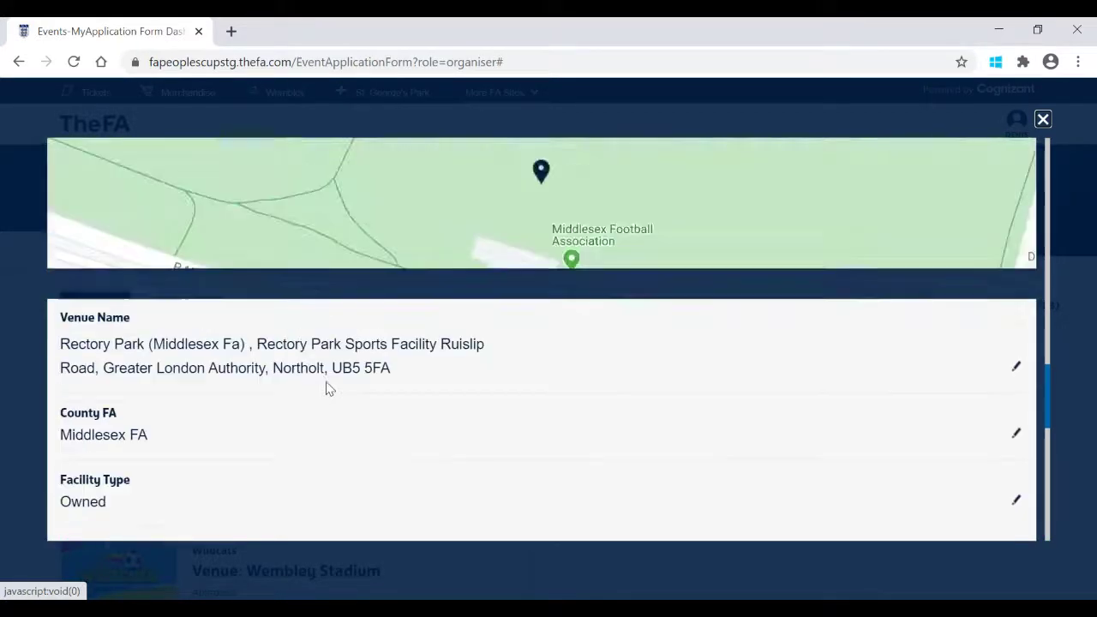
pyautogui.scroll(3, 327, 381)
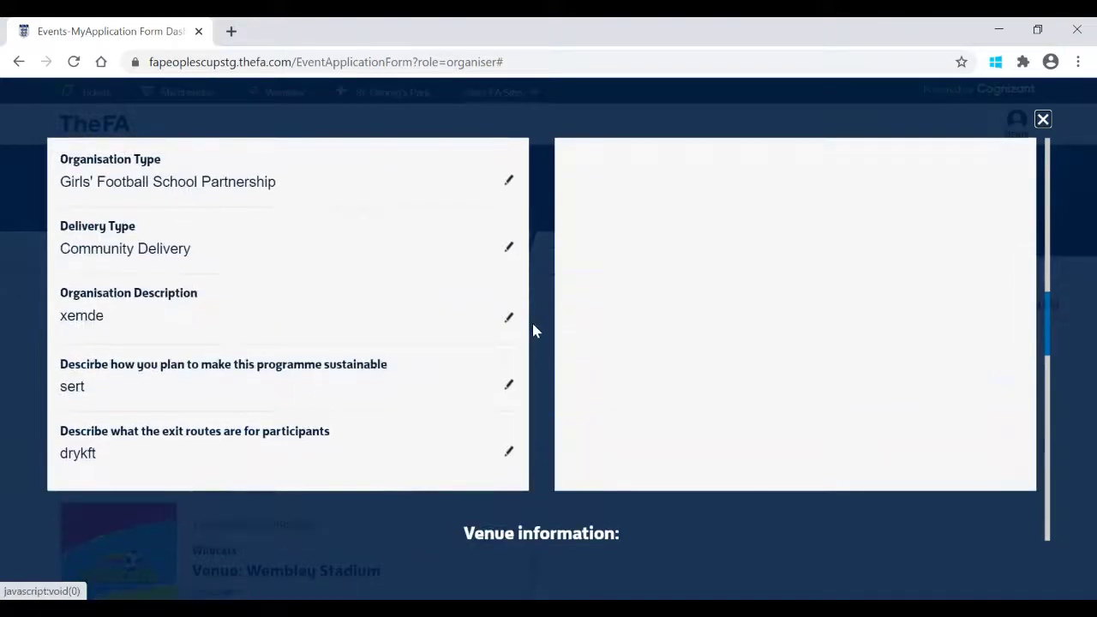
pyautogui.scroll(1, 533, 330)
pyautogui.scroll(3, 533, 329)
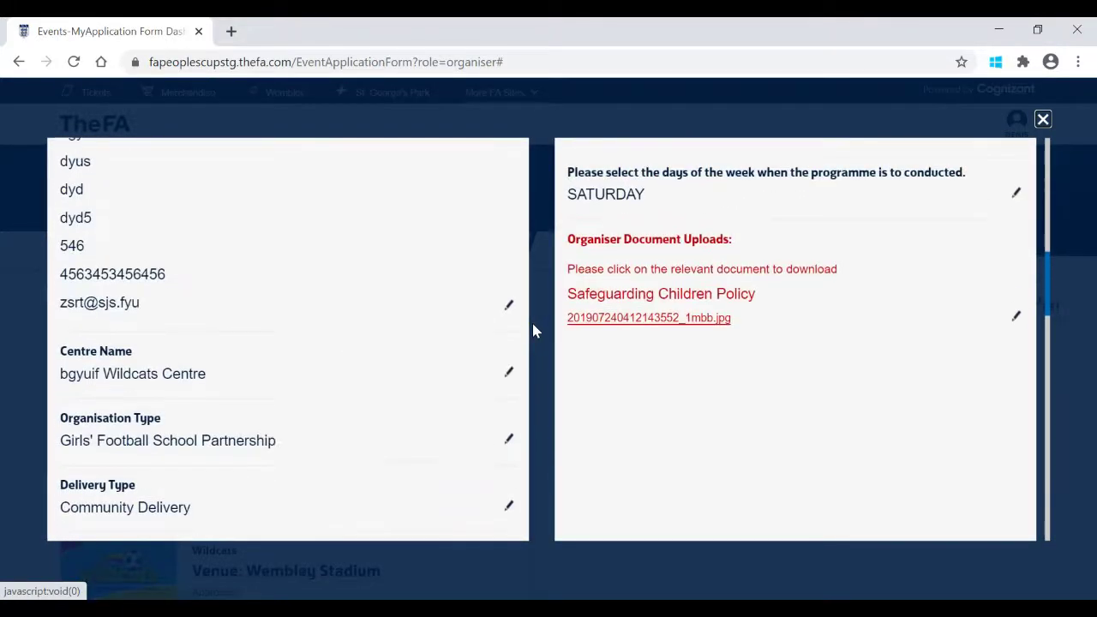
pyautogui.scroll(9, 532, 328)
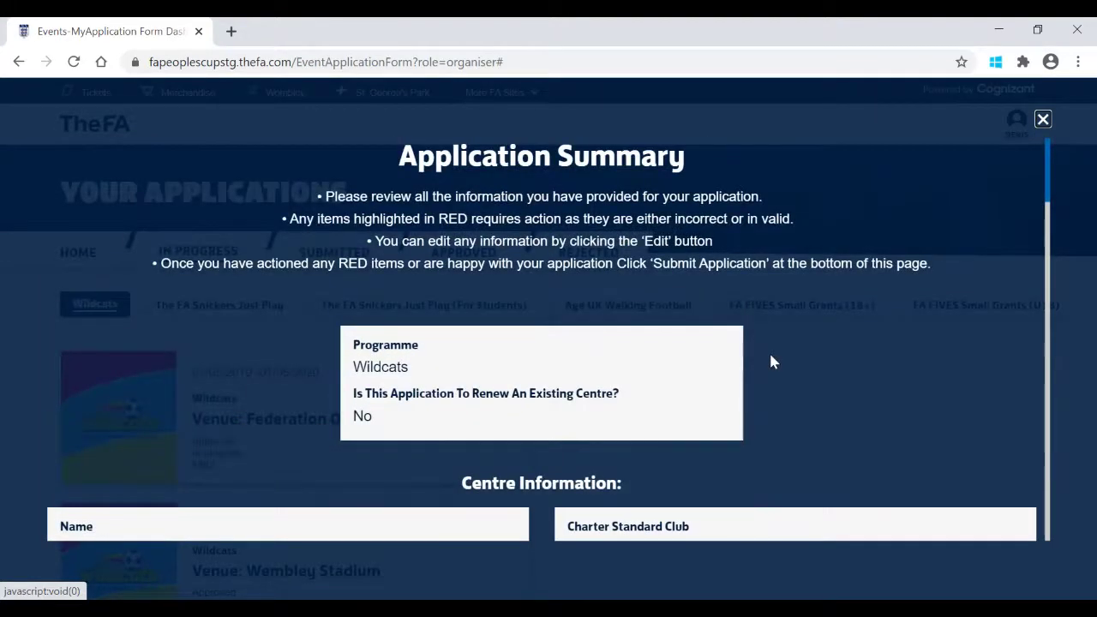
pyautogui.scroll(-3, 770, 361)
pyautogui.scroll(-10, 770, 362)
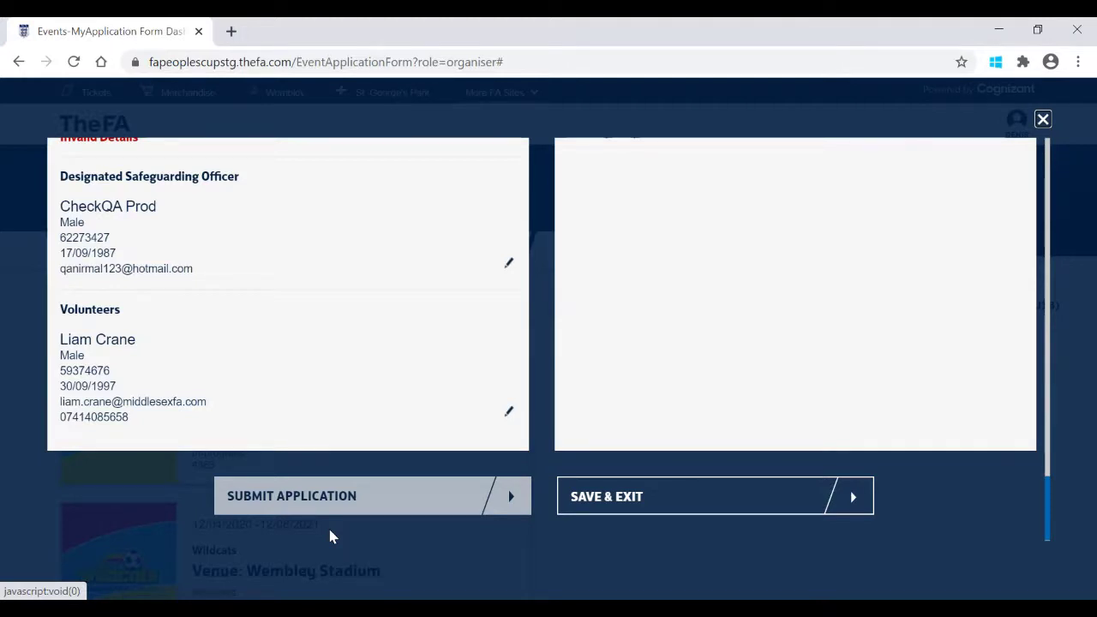
# Save and exit the application, confirming YES to return to Your Applications.
pyautogui.click(702, 502)
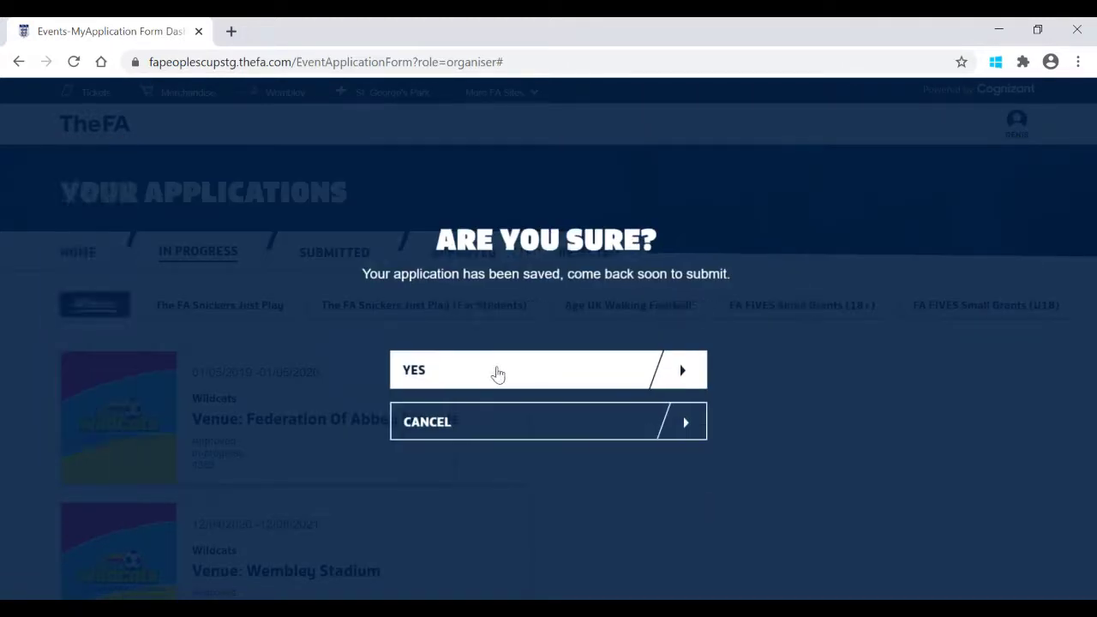
pyautogui.click(497, 373)
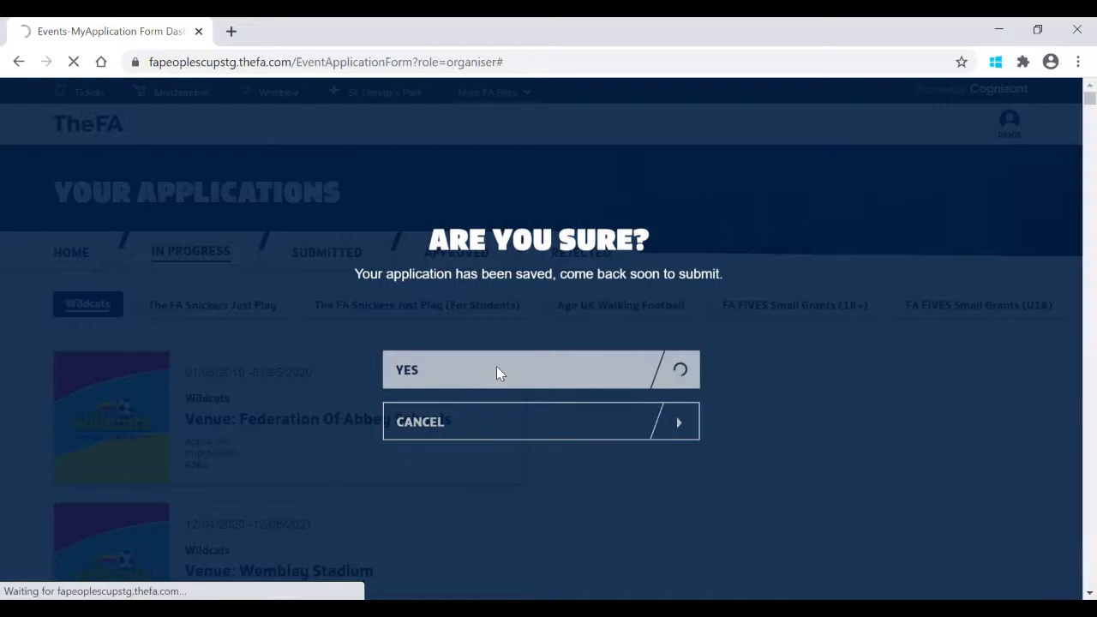